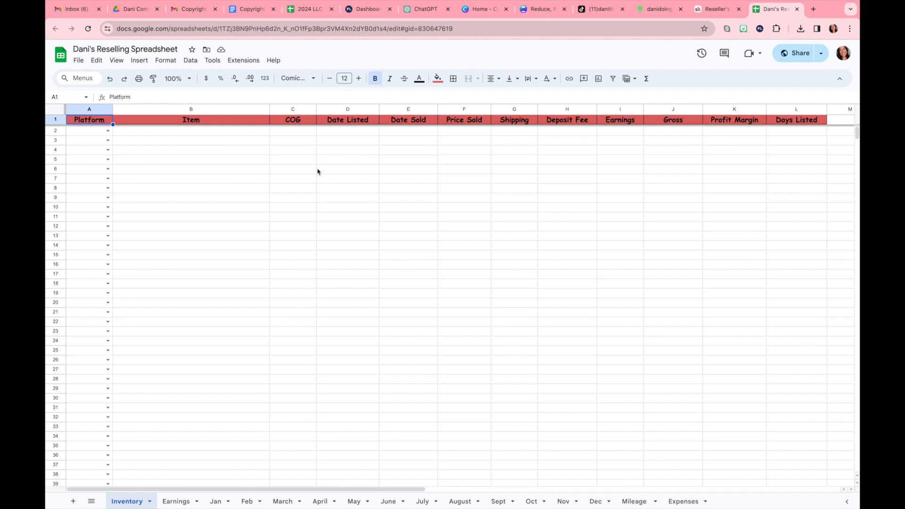
# Make a copy of the reselling spreadsheet in the LLC folder under the suggested name
pyautogui.click(77, 62)
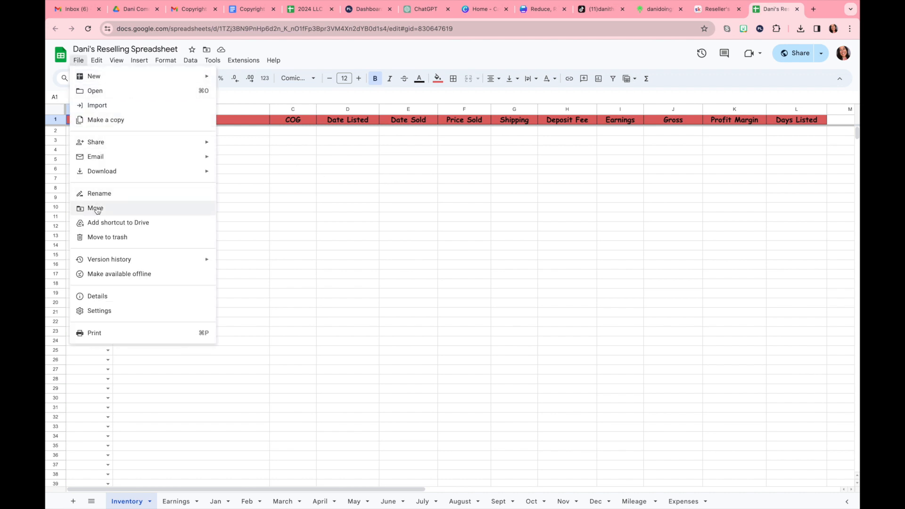
pyautogui.click(114, 120)
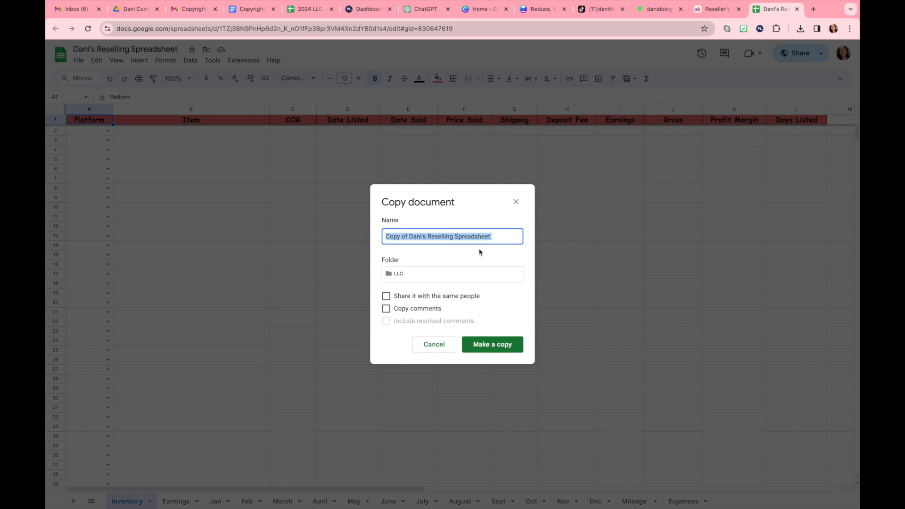
pyautogui.click(479, 344)
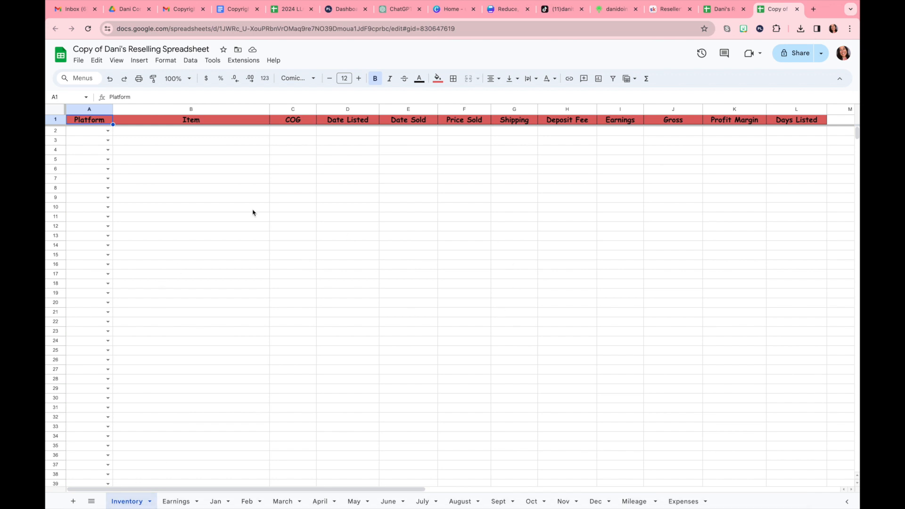
# In row 2 of the Inventory sheet, set the platform to Poshmark and enter the item "Lady and the tramp vintage tee"
pyautogui.click(108, 131)
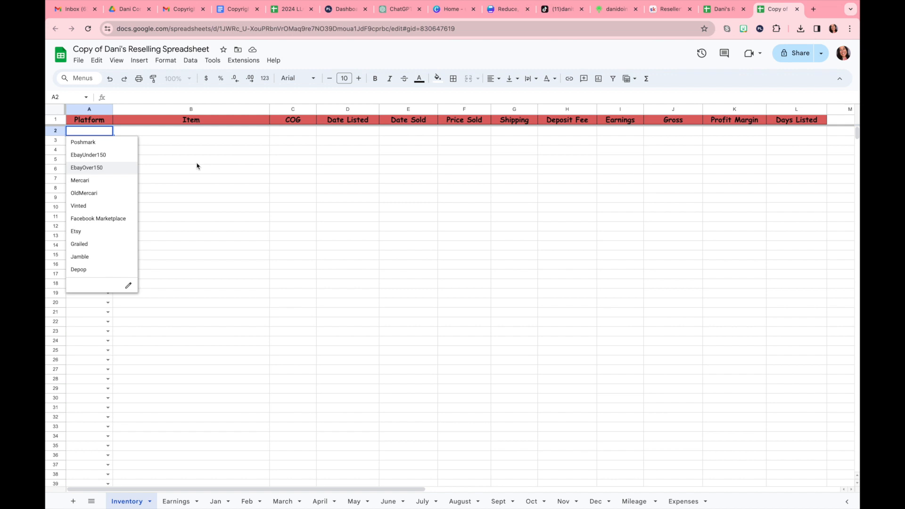
pyautogui.click(126, 142)
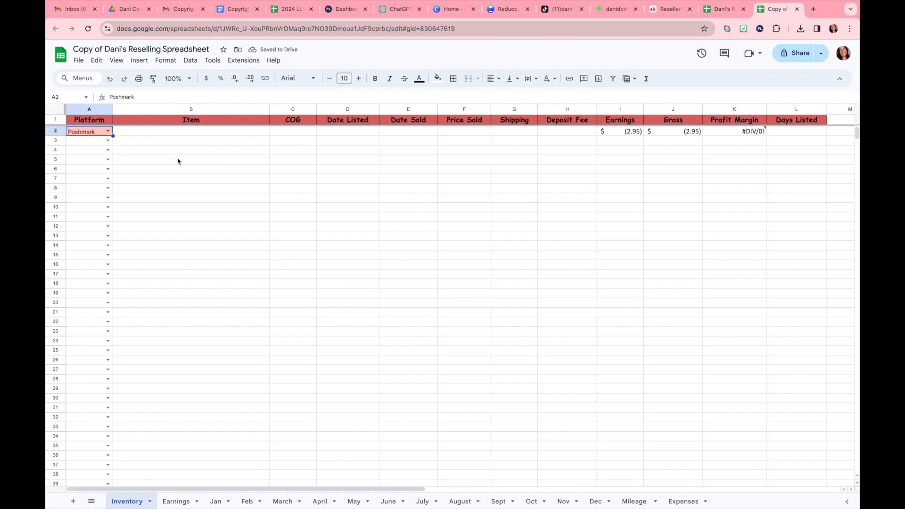
pyautogui.click(197, 135)
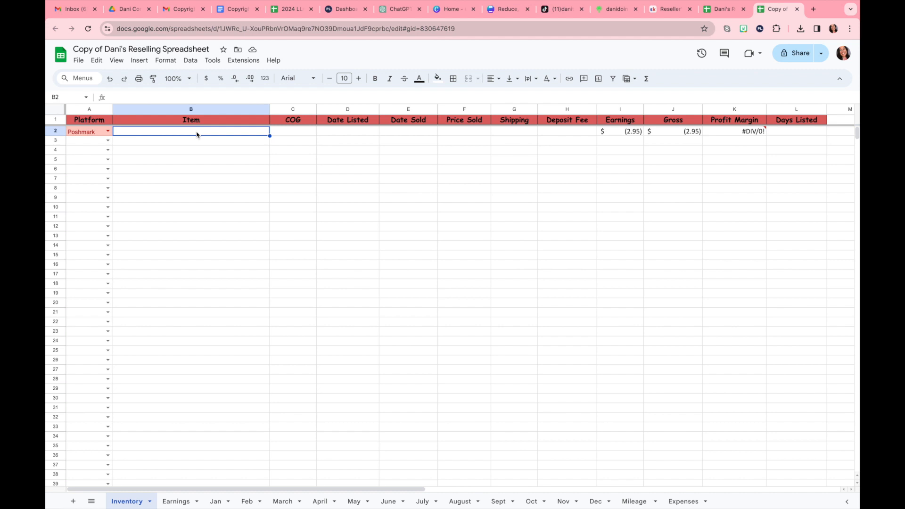
pyautogui.write('Lady and the ')
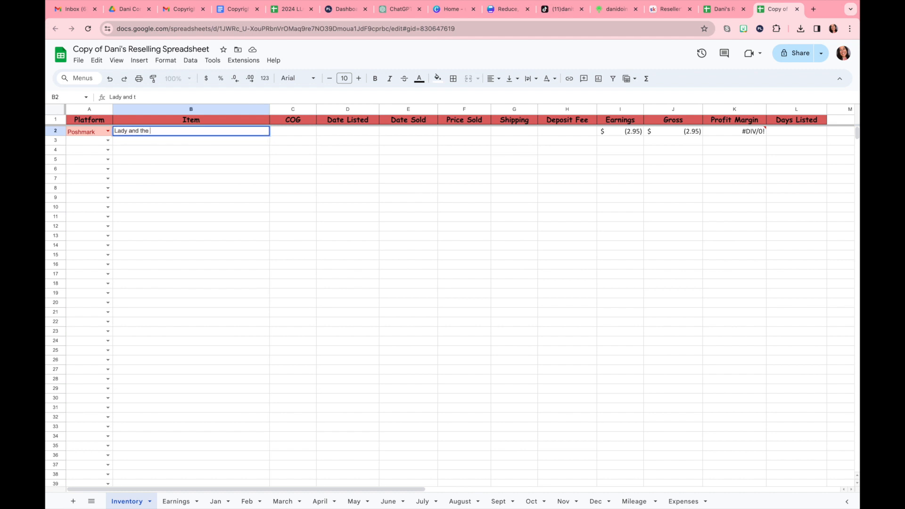
pyautogui.write('tramp vintage tee')
pyautogui.click(283, 140)
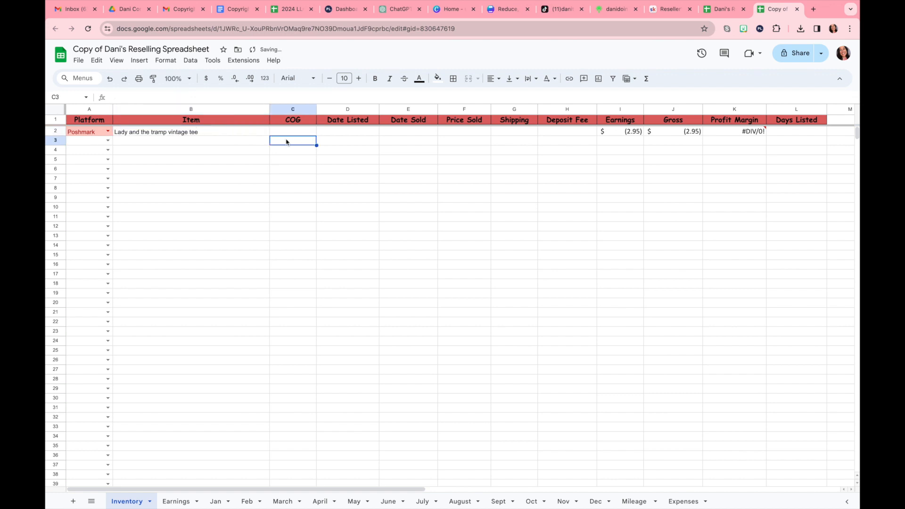
# Enter a COG of 2.11 and a listing date of 4/2/24 for the vintage tee
pyautogui.click(293, 134)
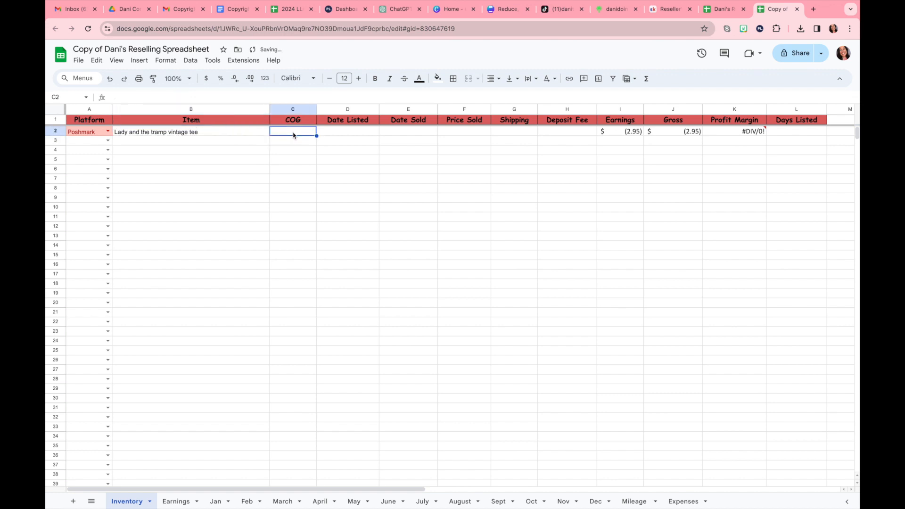
pyautogui.write('2.11')
pyautogui.click(338, 133)
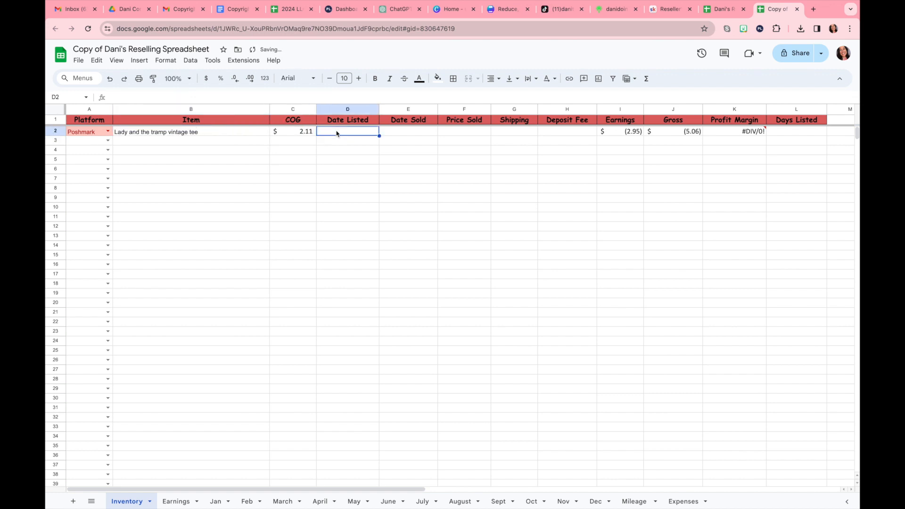
pyautogui.write('42/24')
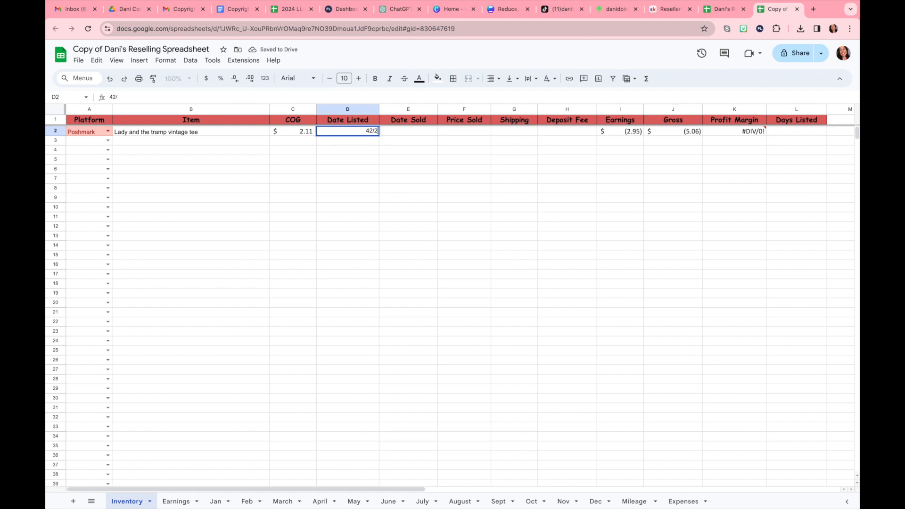
pyautogui.click(393, 134)
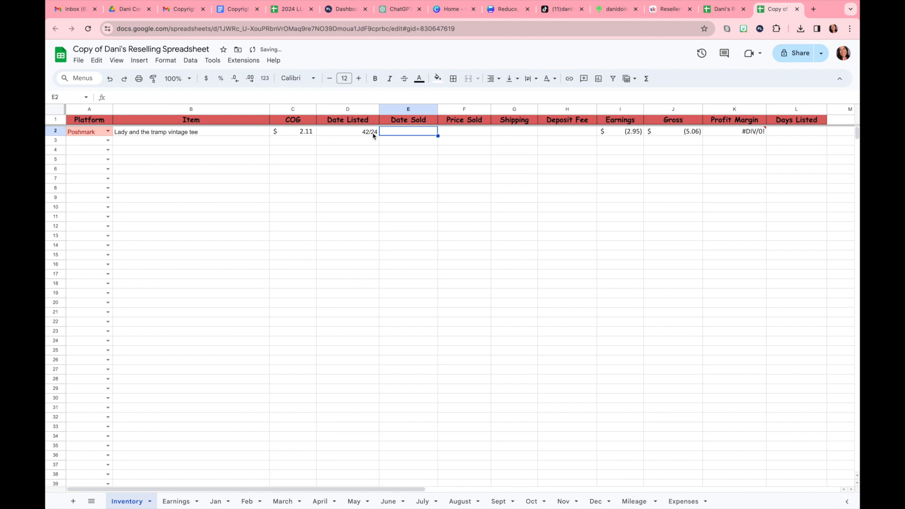
pyautogui.click(370, 132)
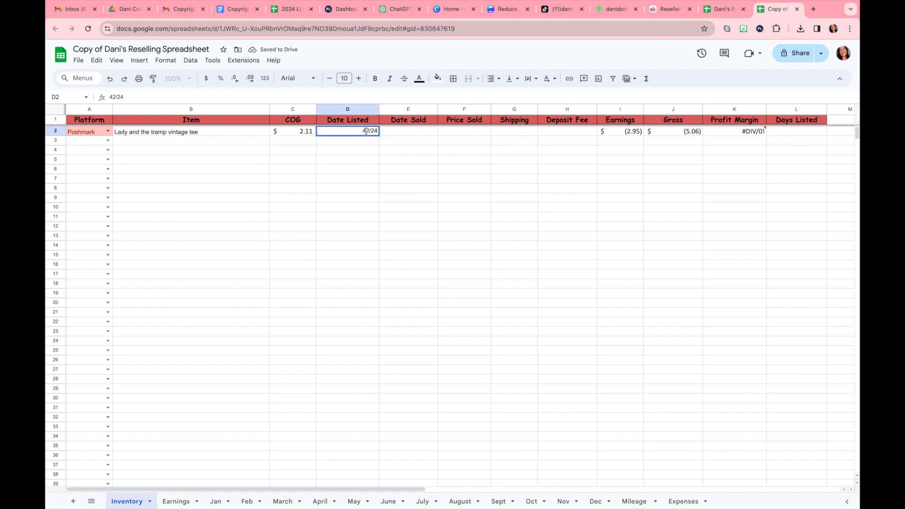
pyautogui.write('/')
pyautogui.click(444, 186)
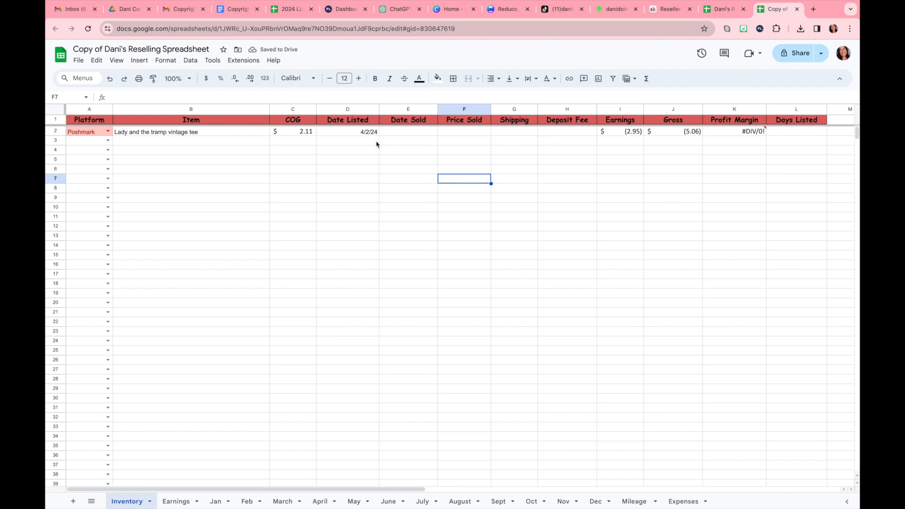
pyautogui.moveTo(747, 135)
# On the Earnings sheet, enter 10 as April's Beginning Inventory
pyautogui.click(177, 501)
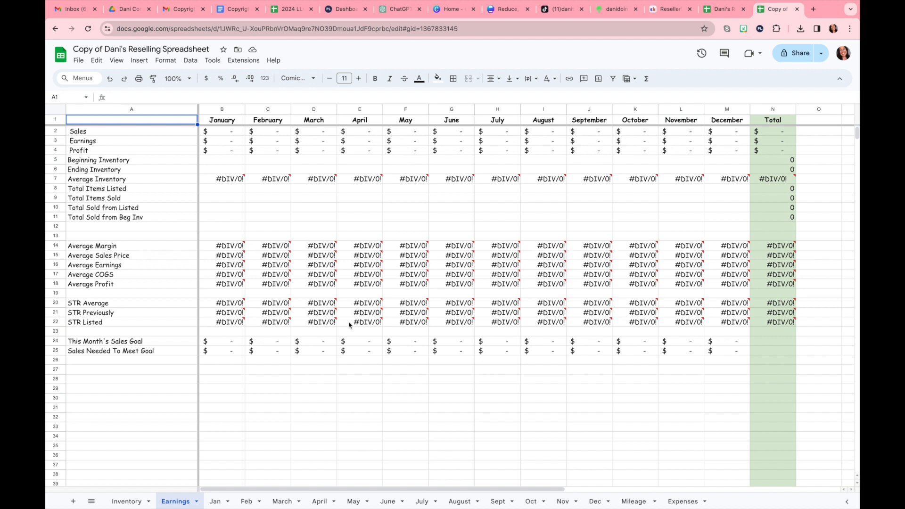
pyautogui.click(224, 157)
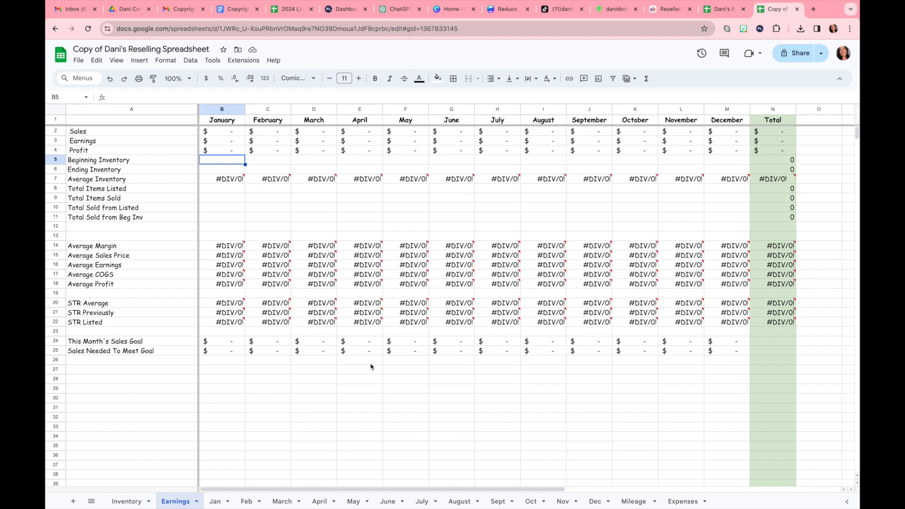
pyautogui.click(357, 108)
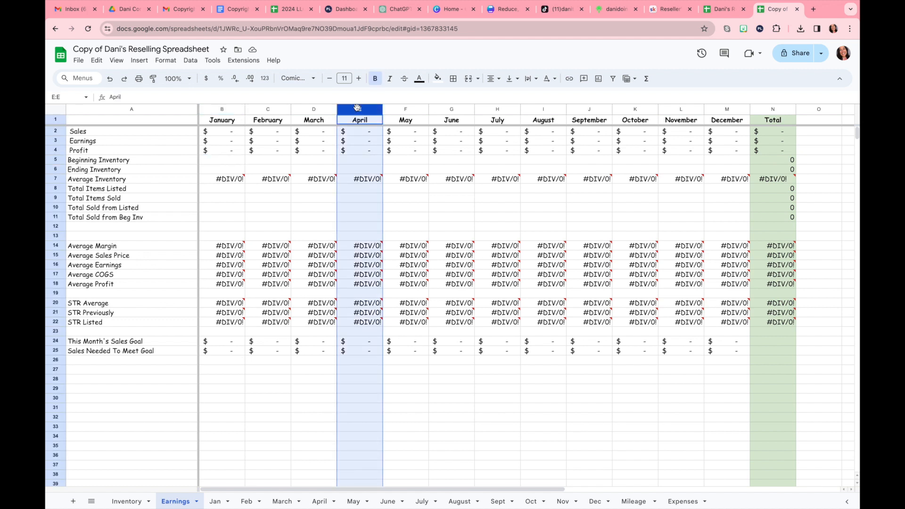
pyautogui.click(350, 218)
pyautogui.click(366, 163)
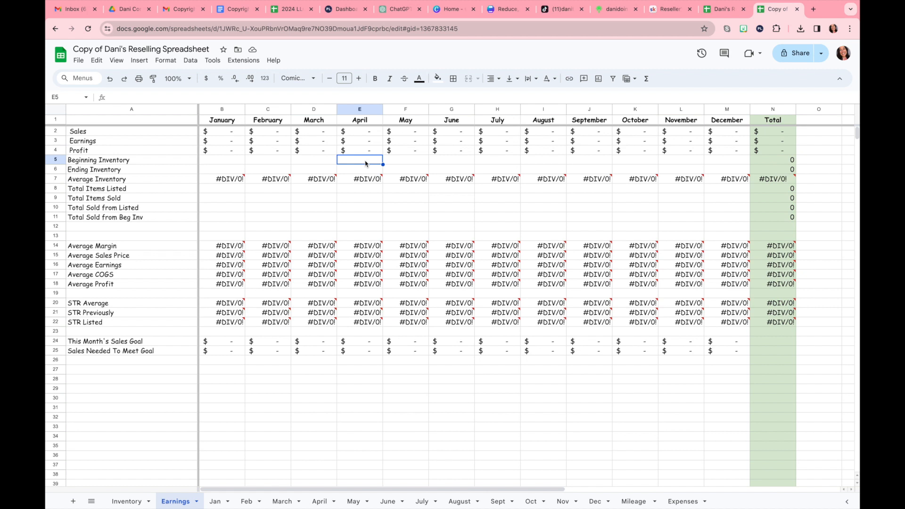
pyautogui.write('10')
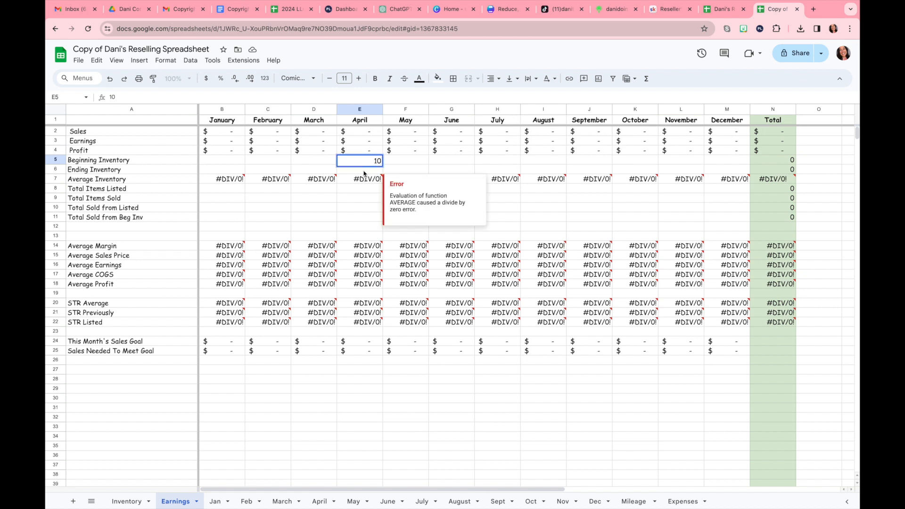
pyautogui.press('Return')
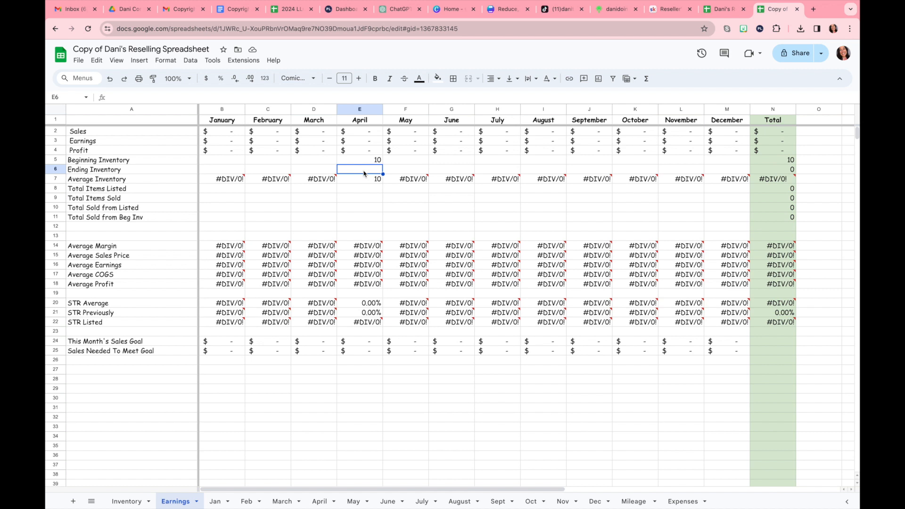
# Set April's Total Items Listed to 5 and Total Items Sold to 1
pyautogui.click(362, 191)
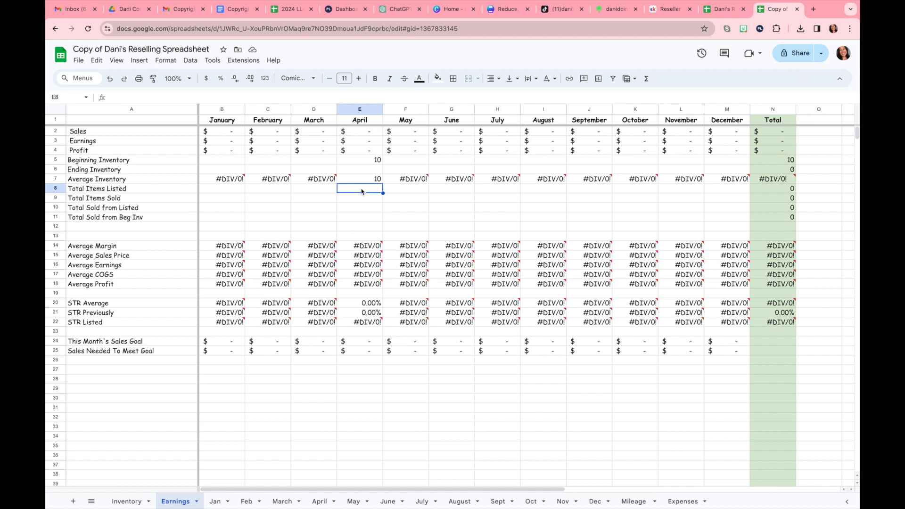
pyautogui.write('5')
pyautogui.press('Return')
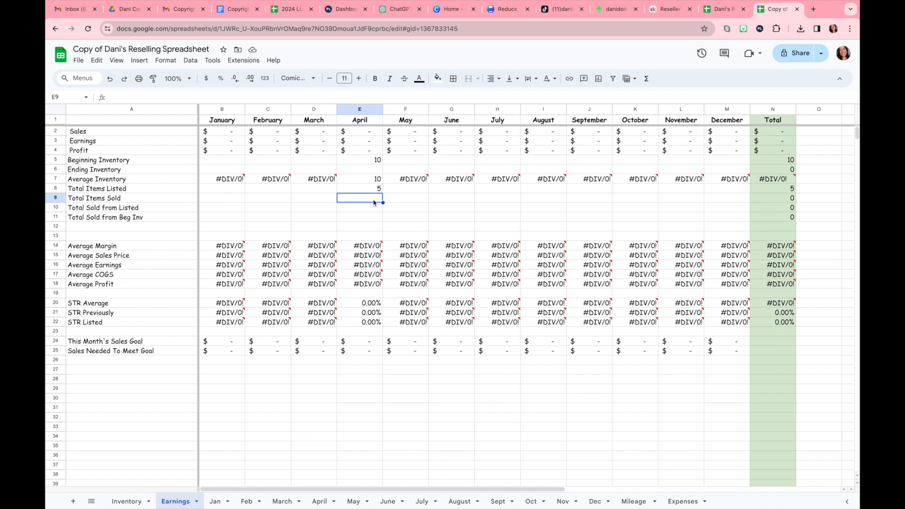
pyautogui.write('1')
pyautogui.press('Return')
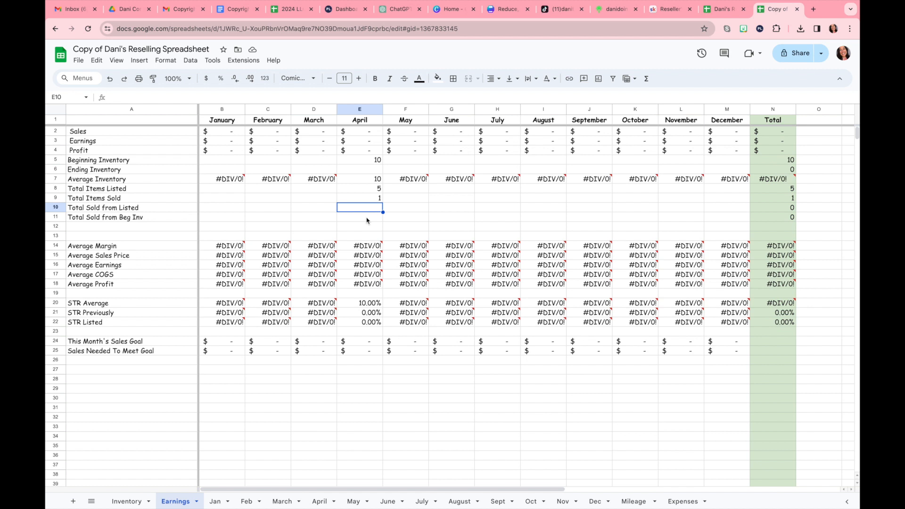
# Enter 1 as April's Total Sold from Beg Inv
pyautogui.click(367, 217)
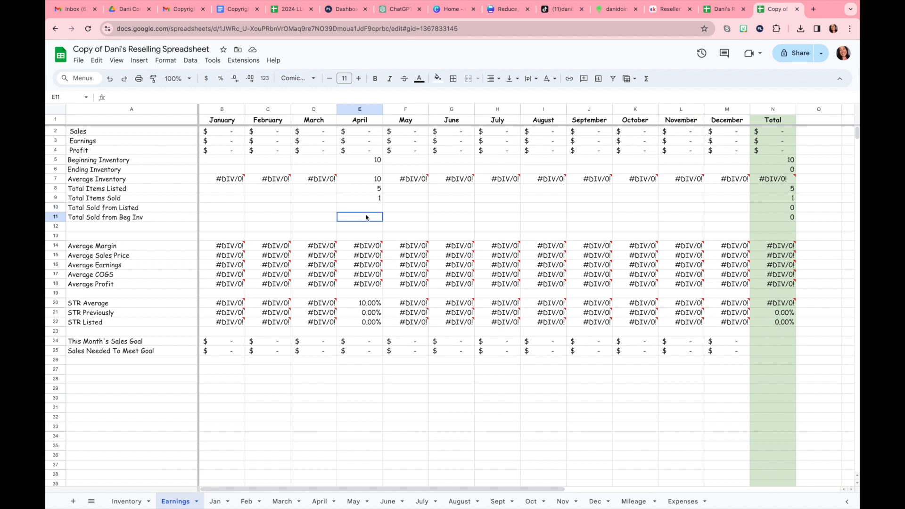
pyautogui.write('1')
pyautogui.click(370, 209)
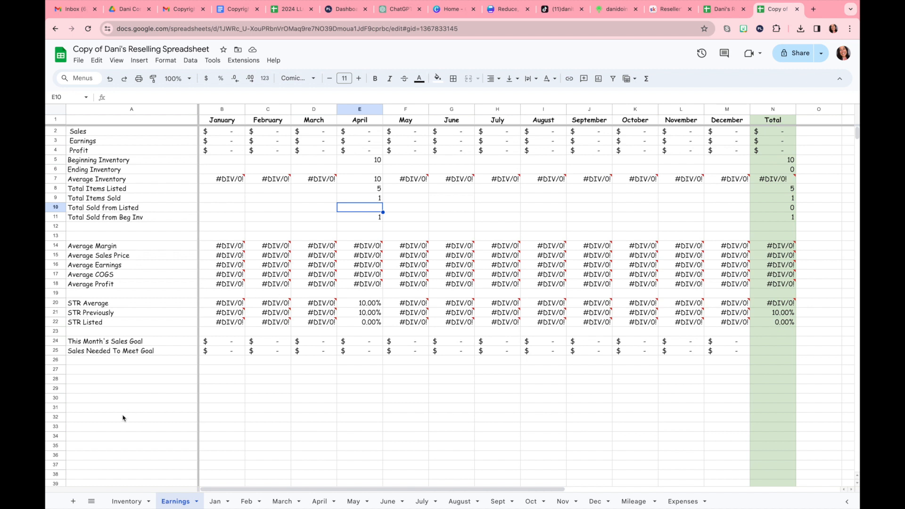
# Copy the vintage tee's entire row from the Inventory sheet into row 2 of the April sheet
pyautogui.click(124, 502)
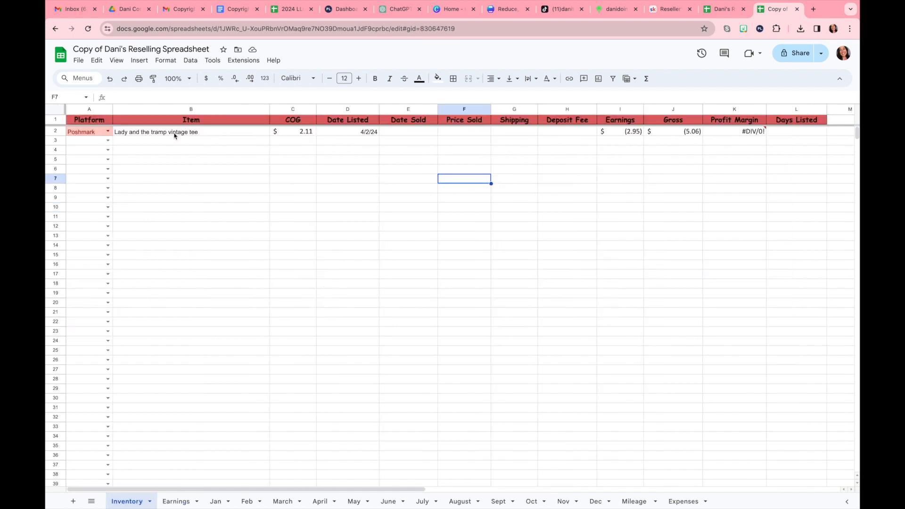
pyautogui.click(55, 131)
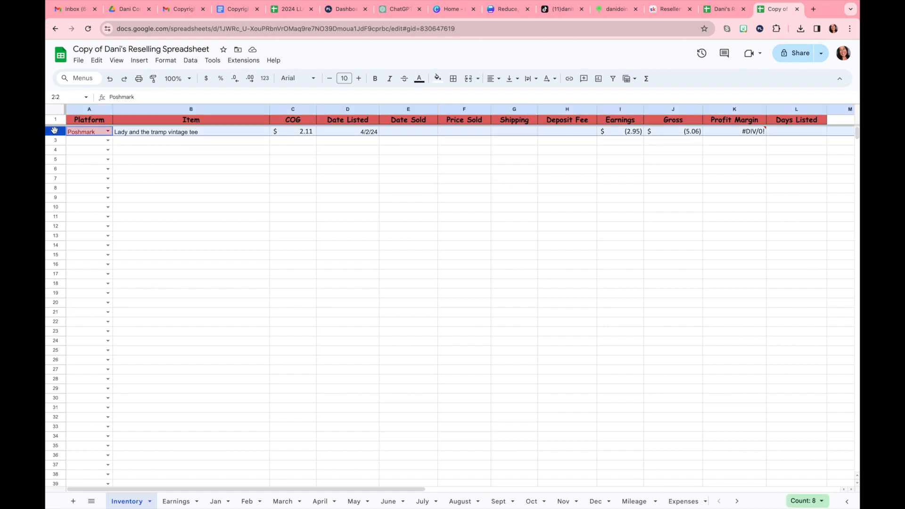
pyautogui.rightClick(55, 131)
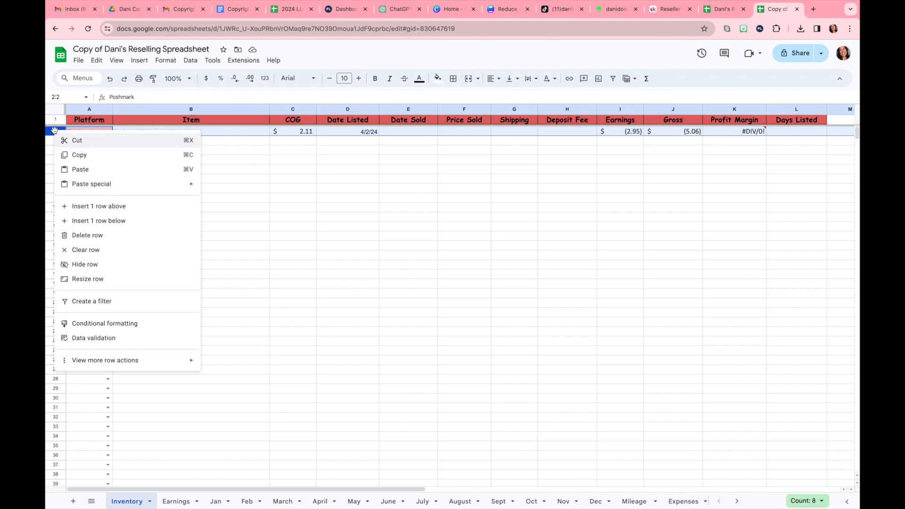
pyautogui.click(81, 155)
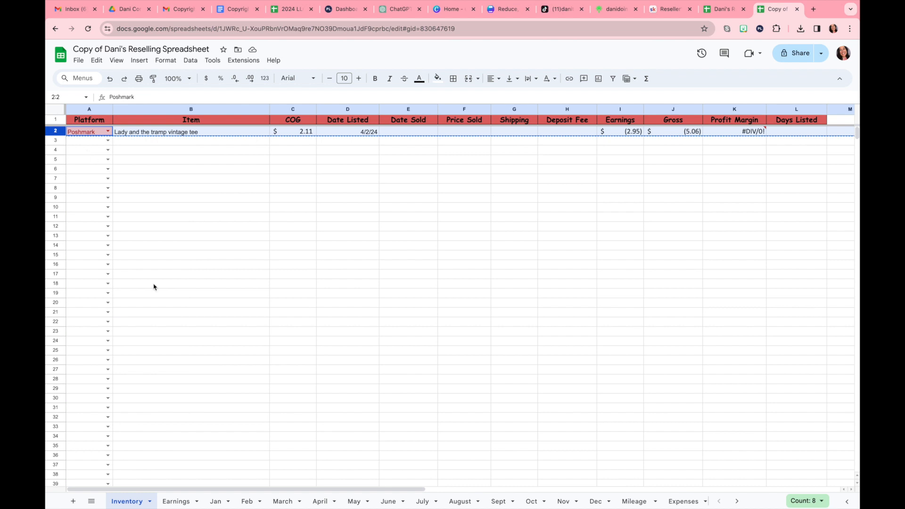
pyautogui.click(325, 503)
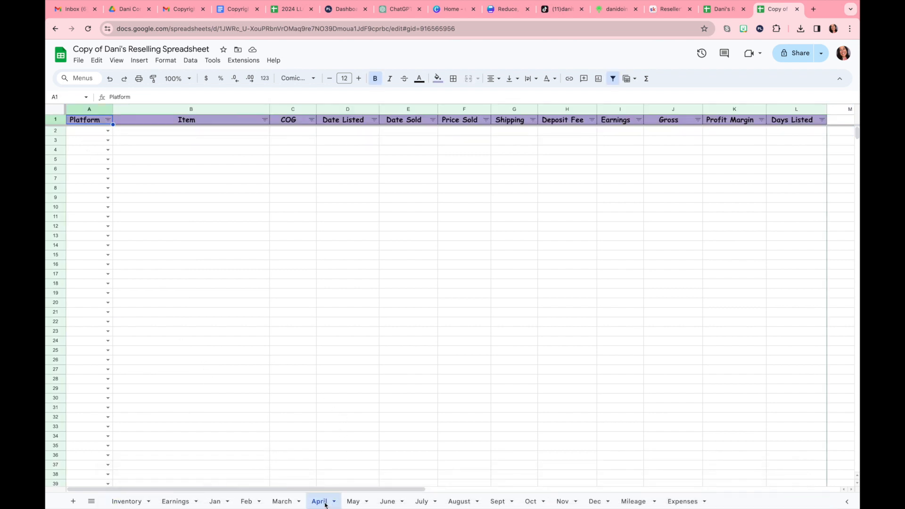
pyautogui.click(58, 130)
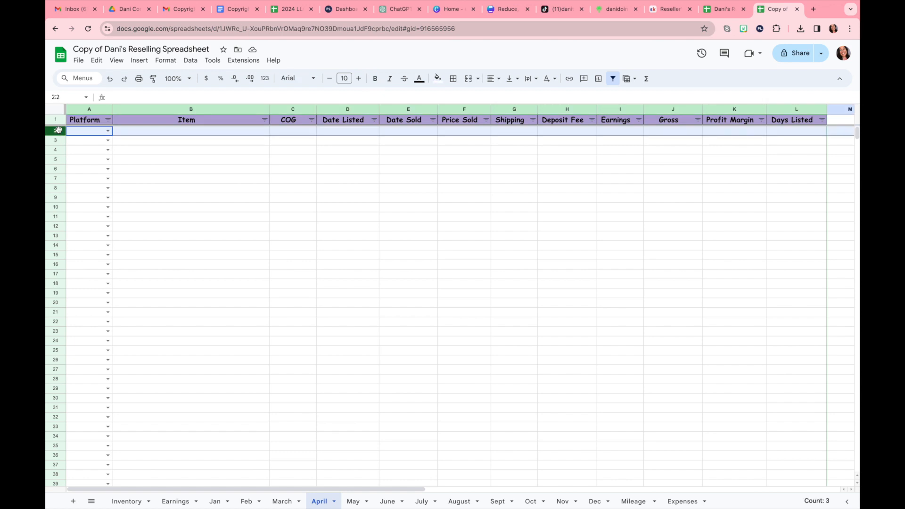
pyautogui.rightClick(58, 130)
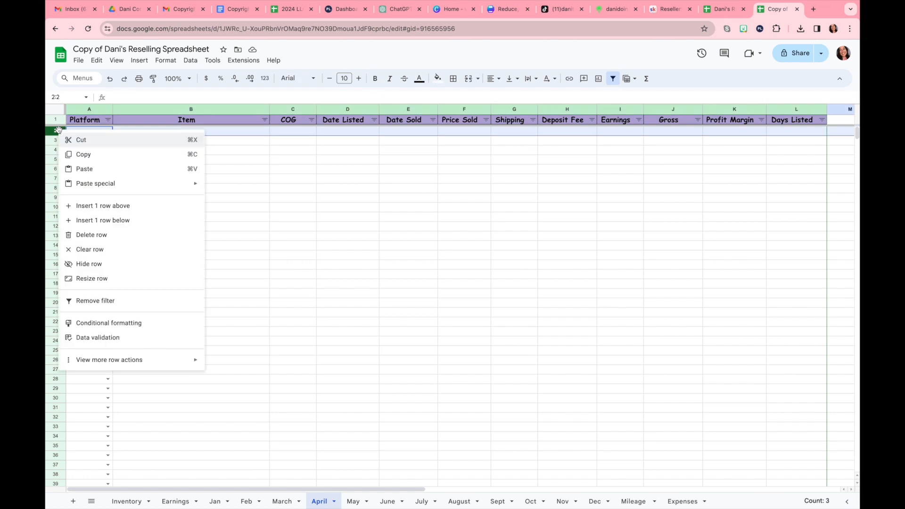
pyautogui.click(85, 168)
pyautogui.click(320, 236)
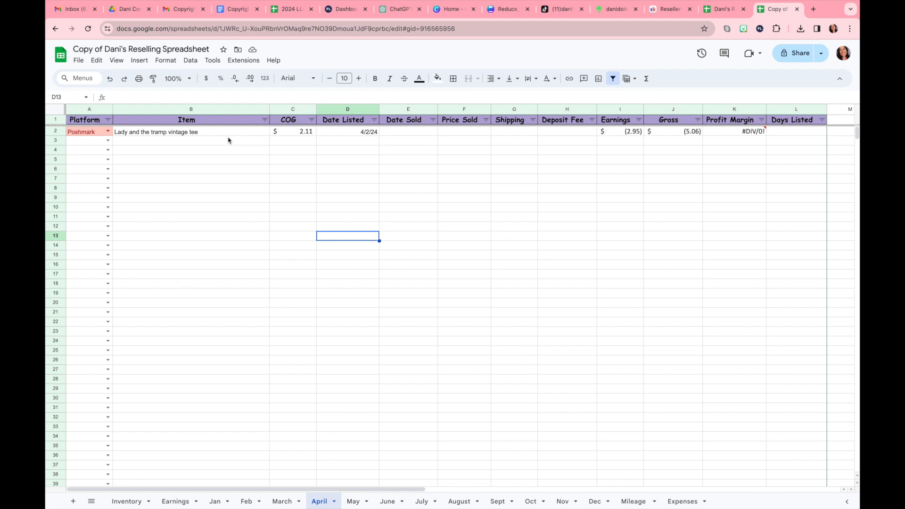
# Enter 4/12/2024 as the vintage tee's Date Sold in row 2 of the April sheet
pyautogui.click(413, 132)
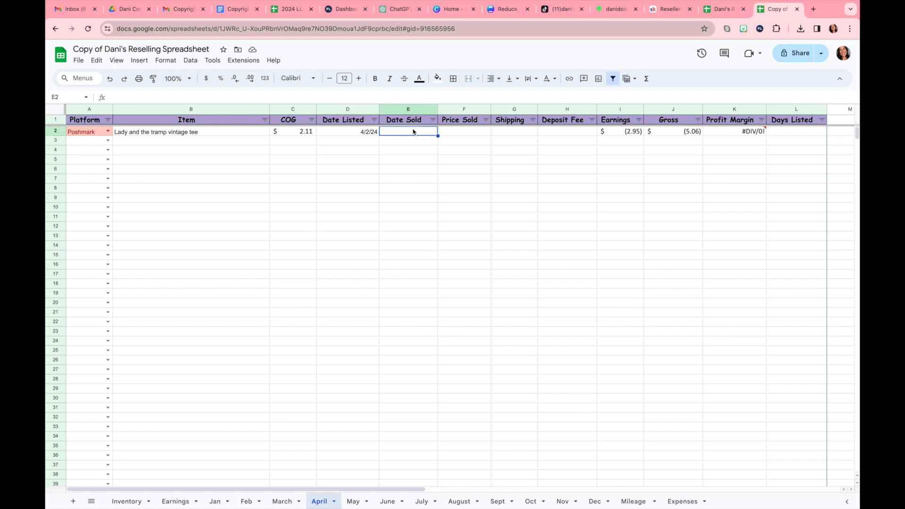
pyautogui.write('4/12')
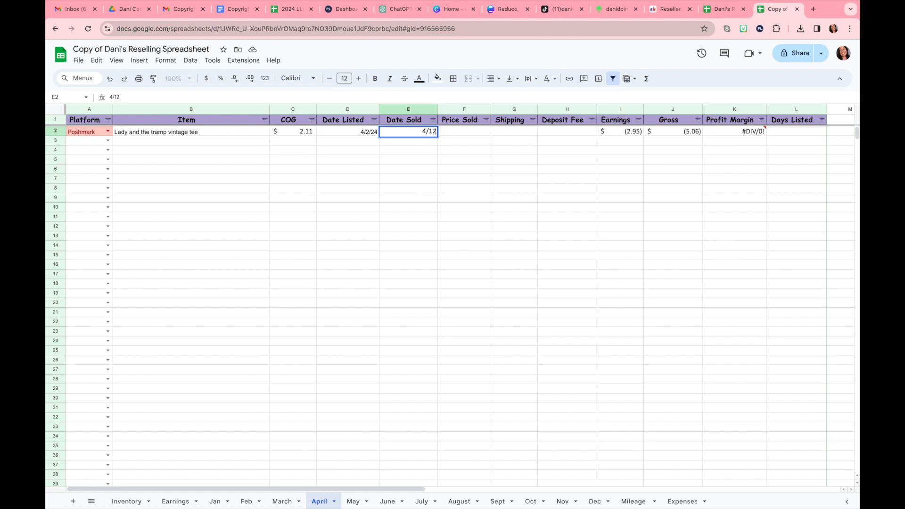
pyautogui.write('/2024')
pyautogui.click(486, 174)
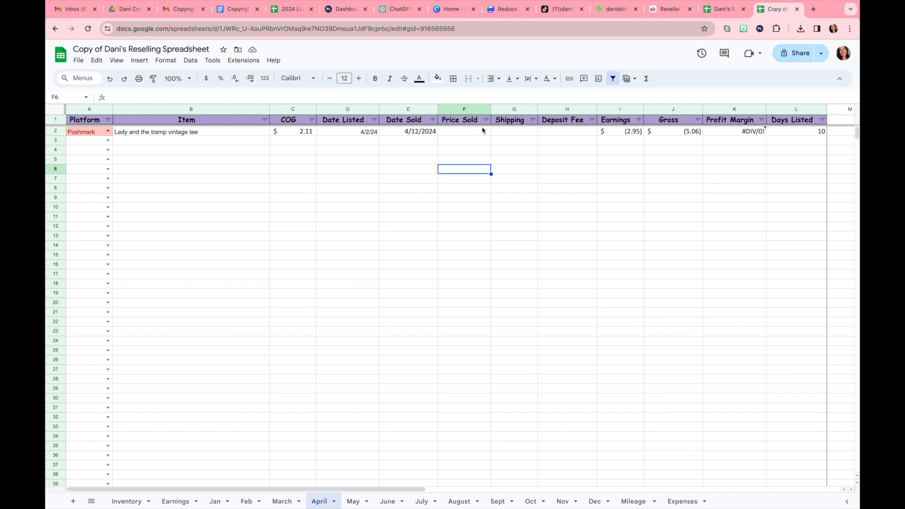
# Set the vintage tee's Price Sold to 25
pyautogui.click(455, 134)
pyautogui.write('25')
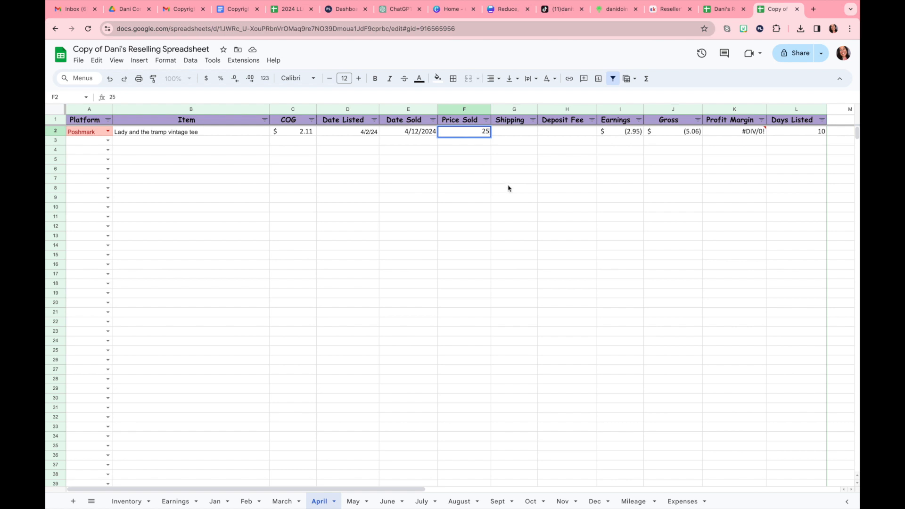
pyautogui.click(508, 188)
# Enter 2.02 for the vintage tee's Shipping and 2 for its Deposit Fee
pyautogui.click(521, 133)
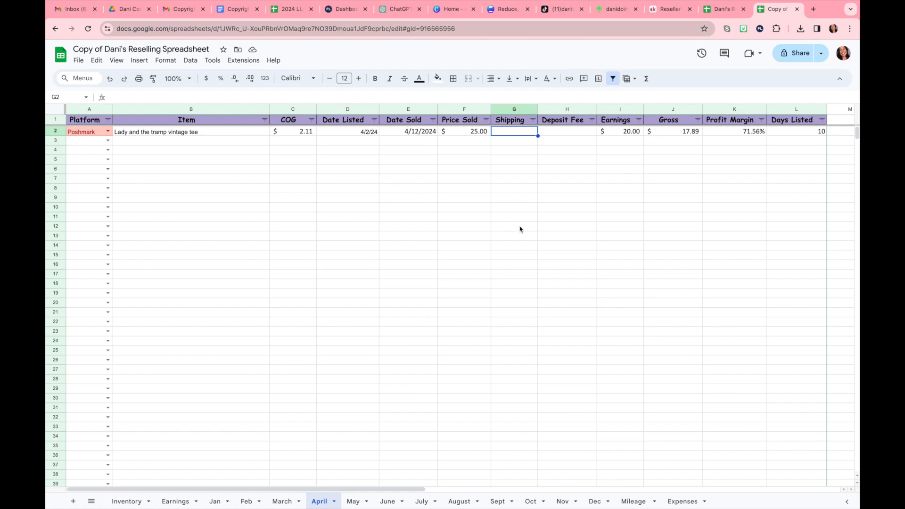
pyautogui.write('2.02')
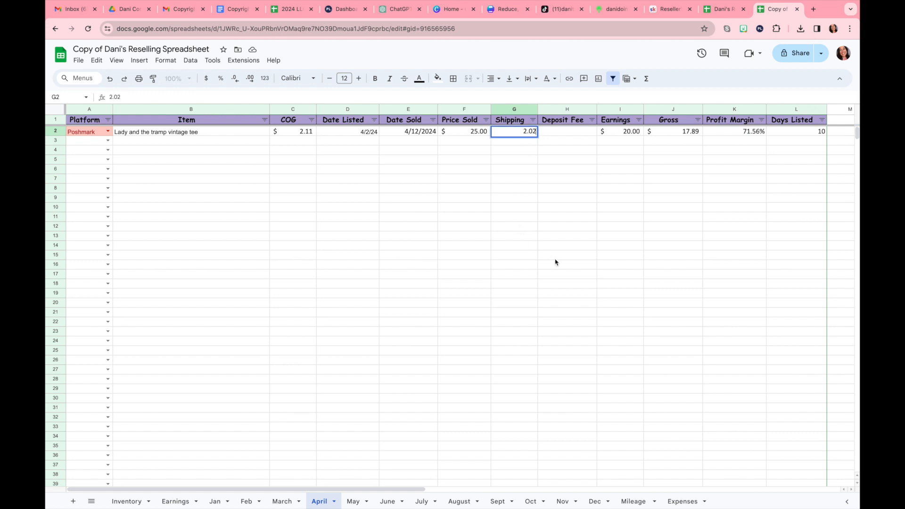
pyautogui.click(573, 134)
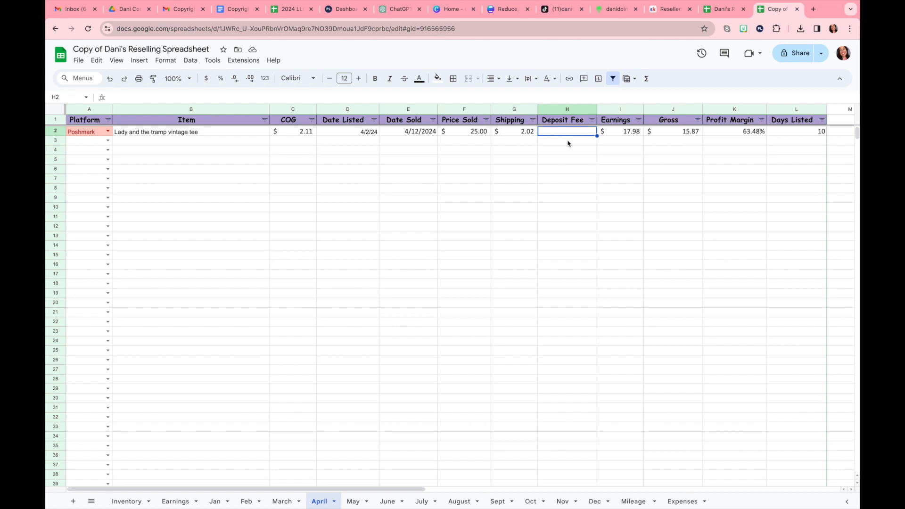
pyautogui.write('2')
pyautogui.click(579, 200)
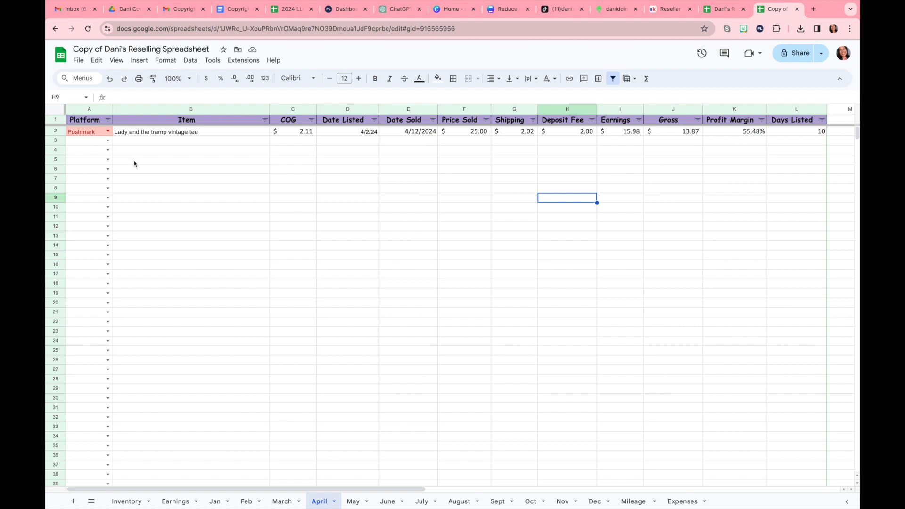
# Change the vintage tee's Platform to Mercari
pyautogui.click(108, 131)
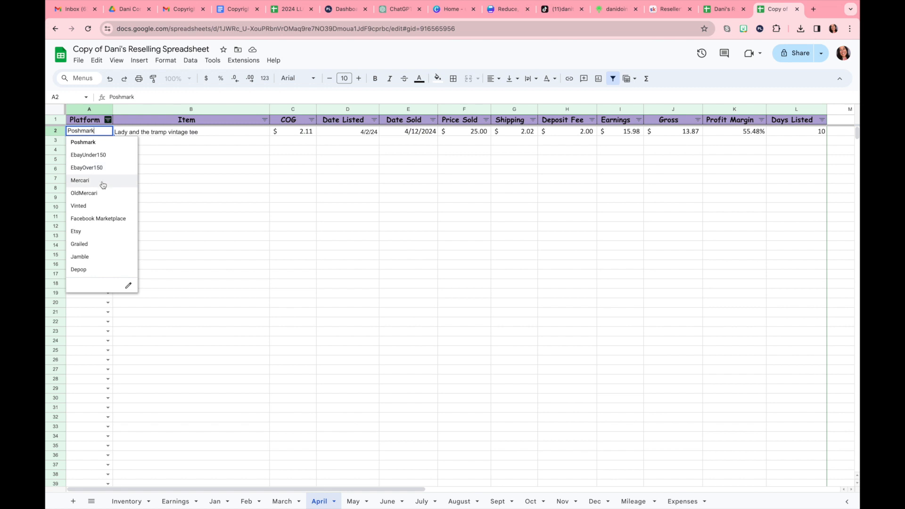
pyautogui.click(103, 182)
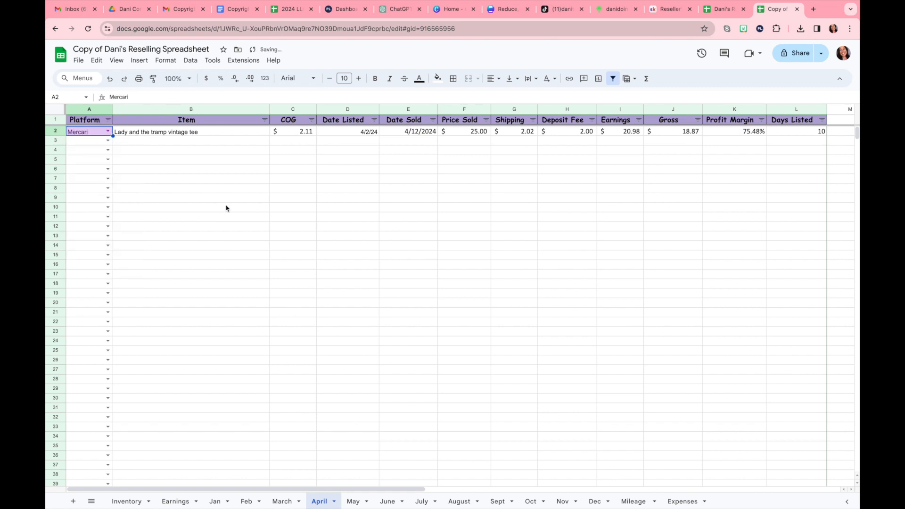
pyautogui.click(226, 208)
pyautogui.click(190, 136)
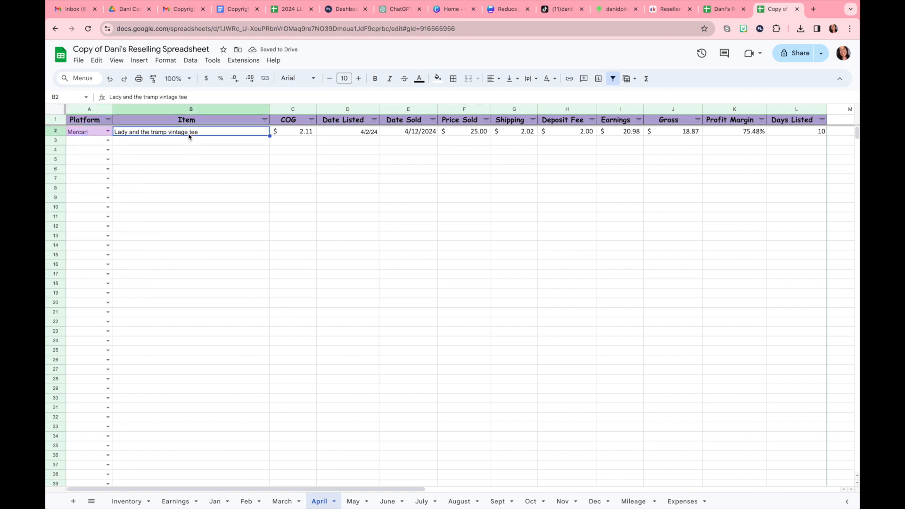
pyautogui.click(349, 169)
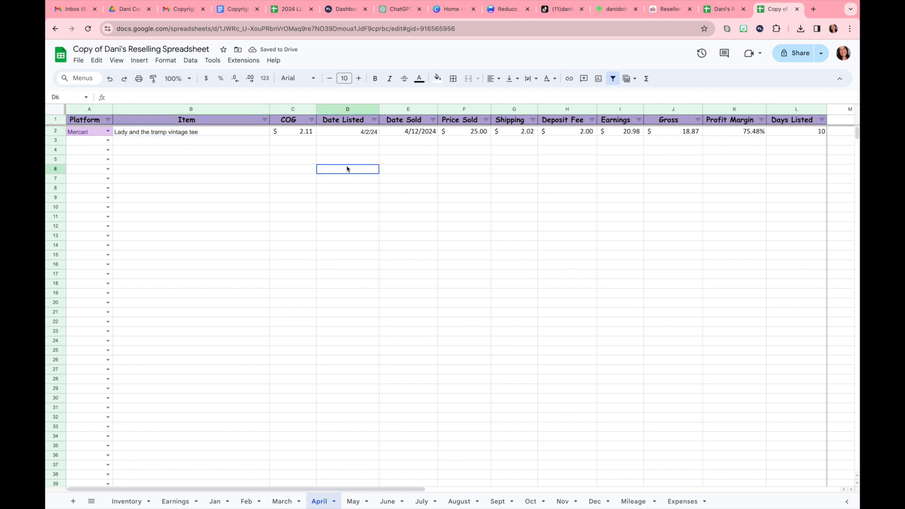
# Switch the vintage tee's Platform to OldMercari
pyautogui.click(107, 132)
pyautogui.press('Escape')
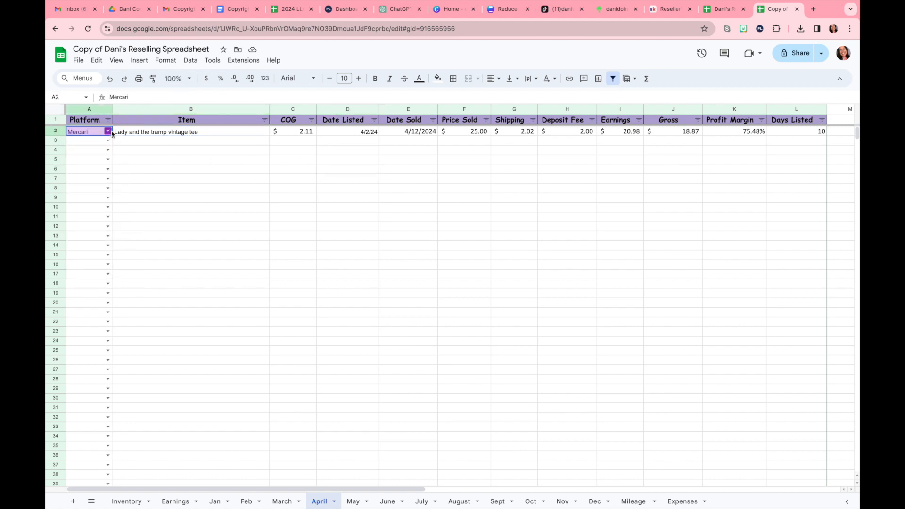
pyautogui.click(110, 131)
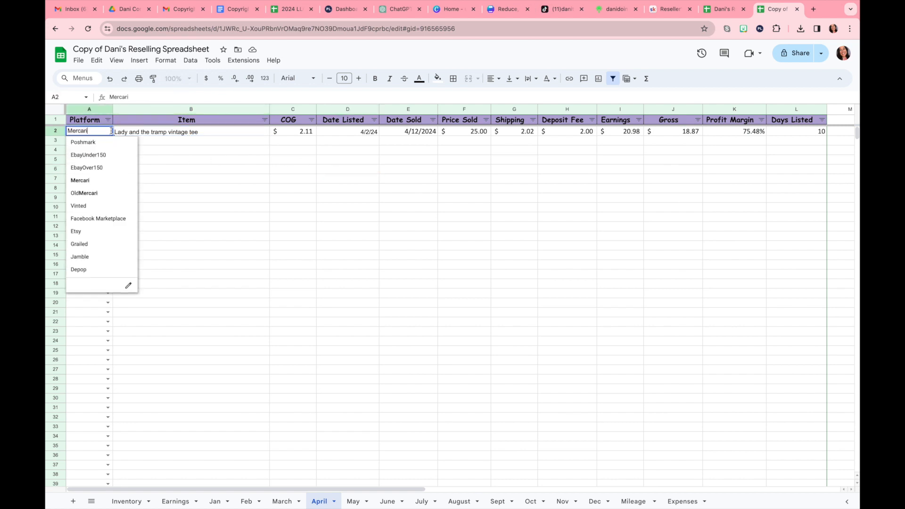
pyautogui.click(100, 193)
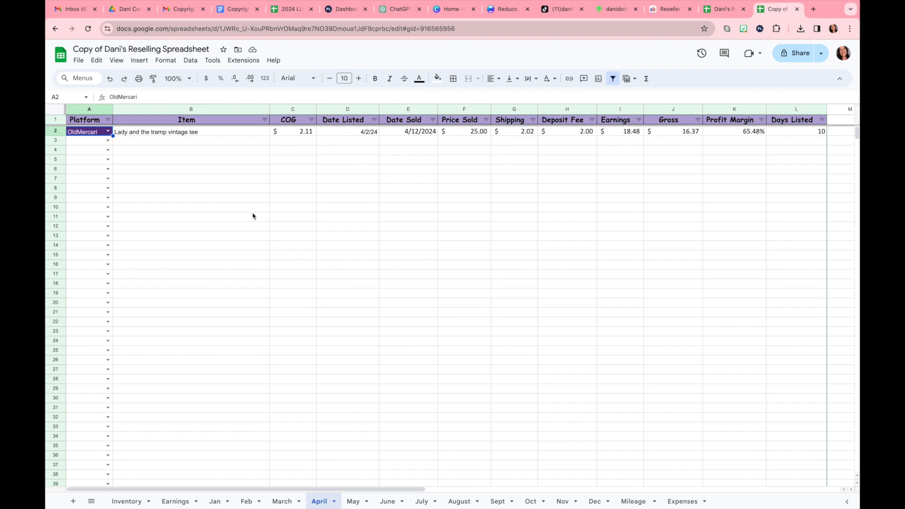
# Set the vintage tee's Platform to EbayUnder150
pyautogui.click(108, 131)
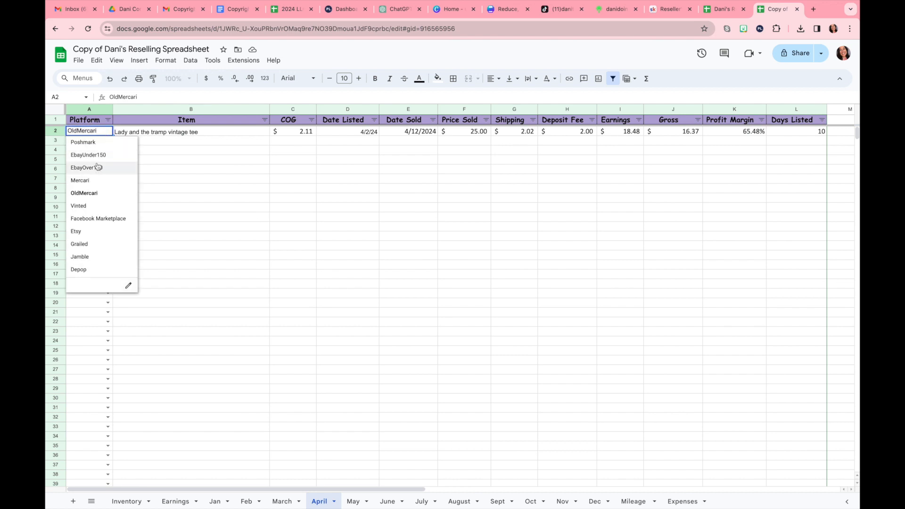
pyautogui.click(122, 157)
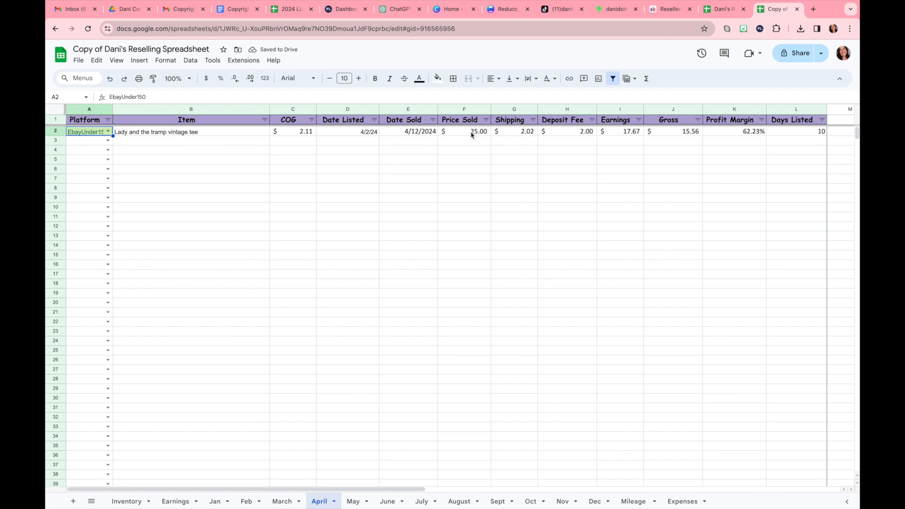
pyautogui.click(108, 131)
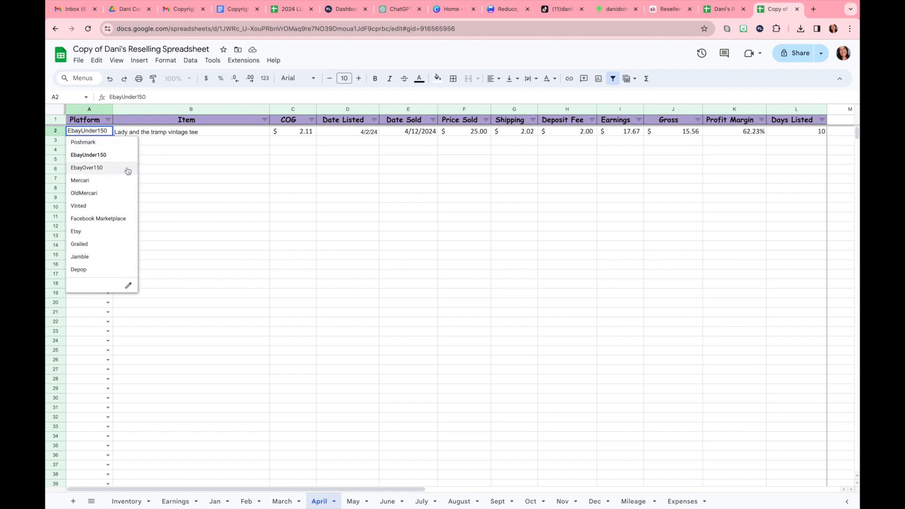
pyautogui.click(397, 210)
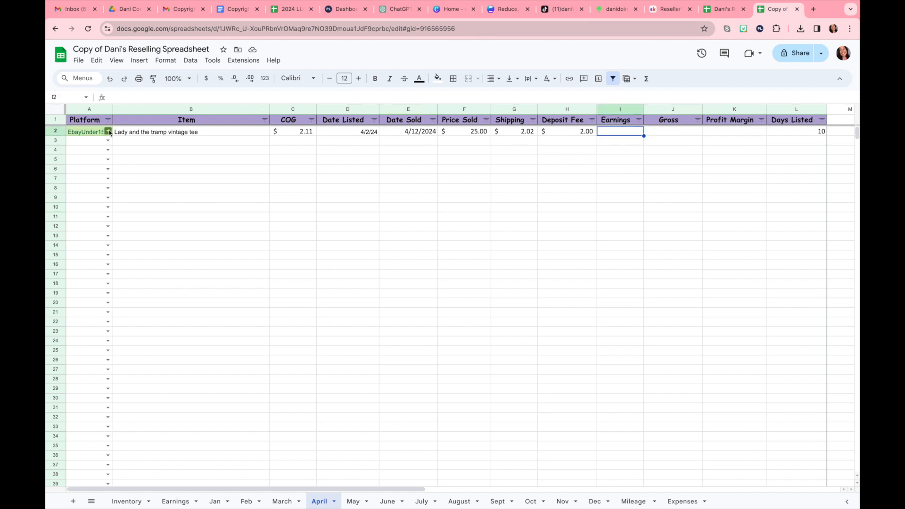
# Set the vintage tee's Platform to Vinted and fill in 10 as its Earnings
pyautogui.click(108, 131)
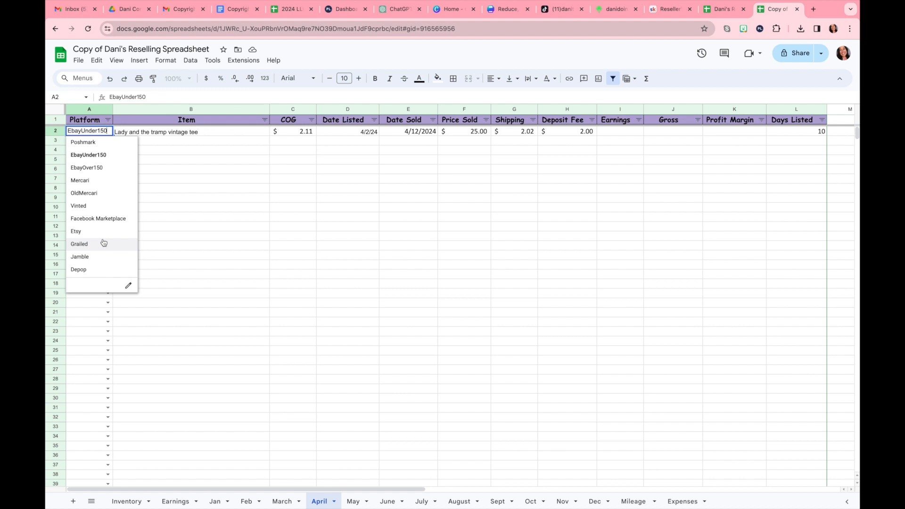
pyautogui.click(103, 207)
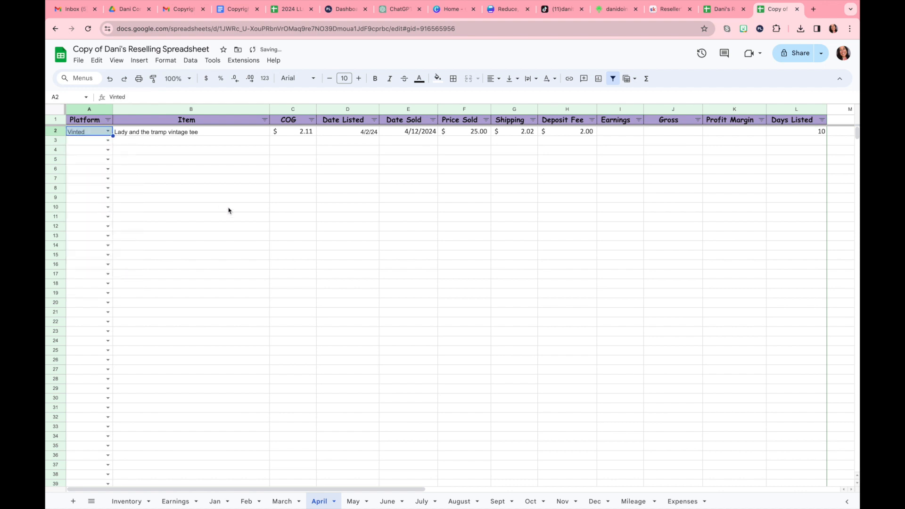
pyautogui.click(628, 136)
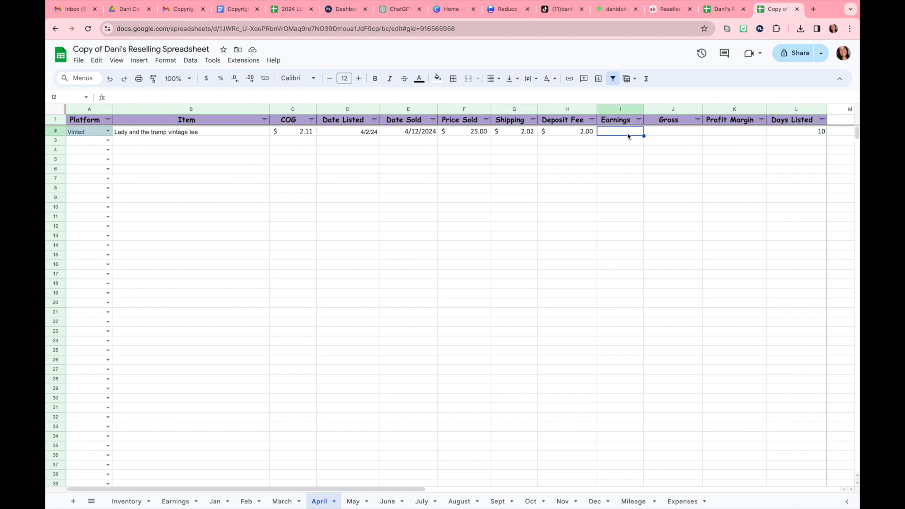
pyautogui.write('10')
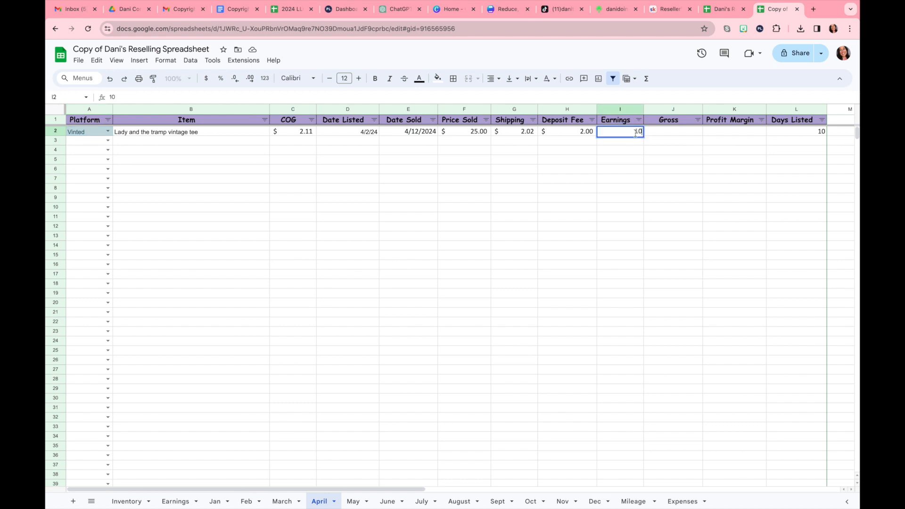
# Replace the vintage tee's Gross formula with the value 6
pyautogui.click(667, 132)
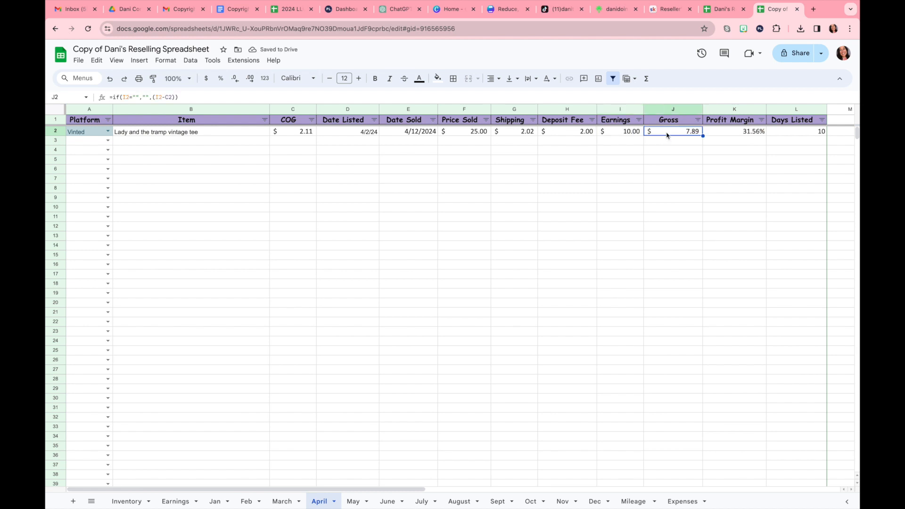
pyautogui.write('6')
pyautogui.click(679, 193)
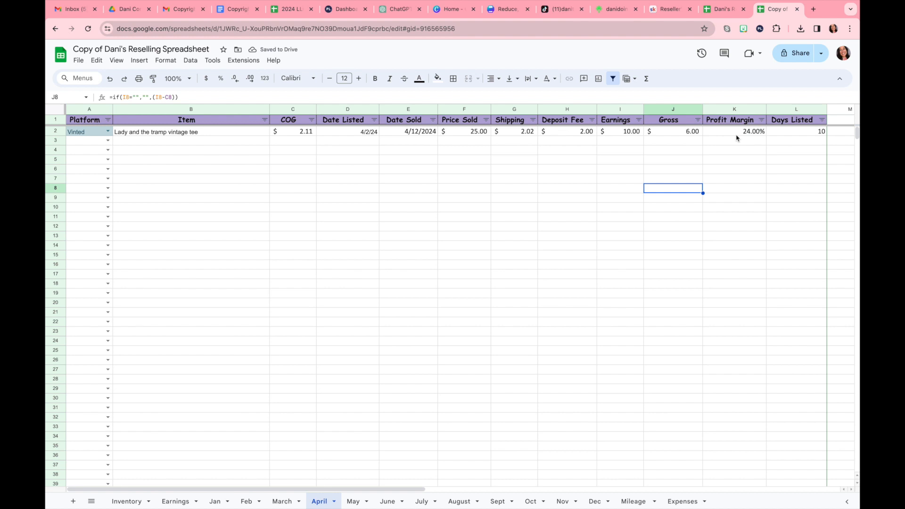
# Compare April's Sales, Earnings and Profit formulas on the Earnings sheet with the sold item's row on the April sheet
pyautogui.click(179, 502)
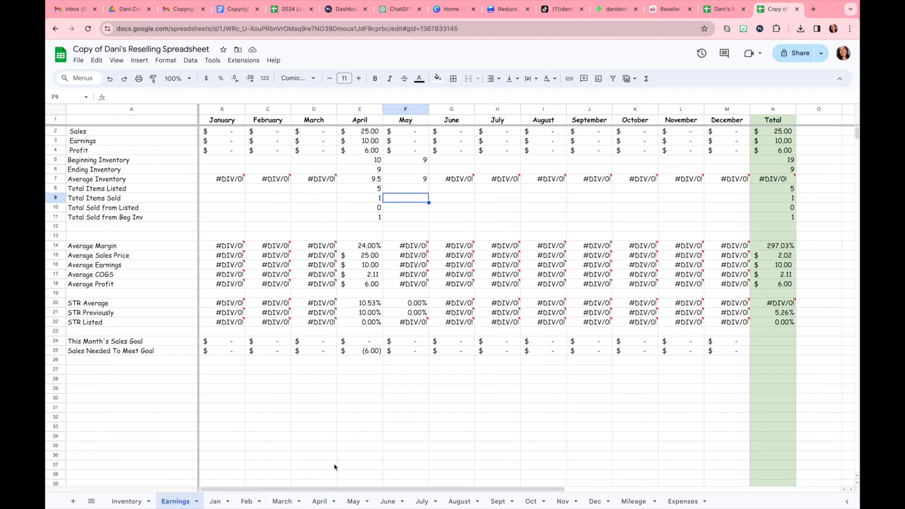
pyautogui.click(320, 502)
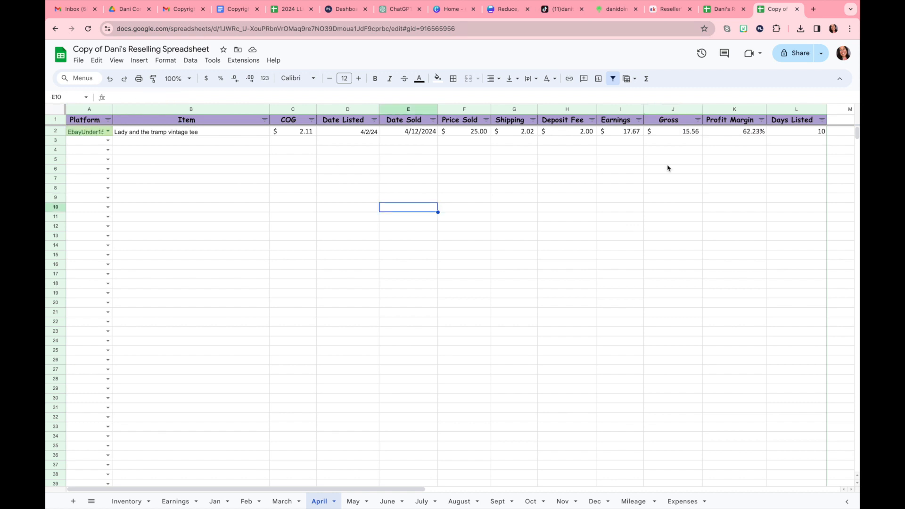
pyautogui.click(178, 502)
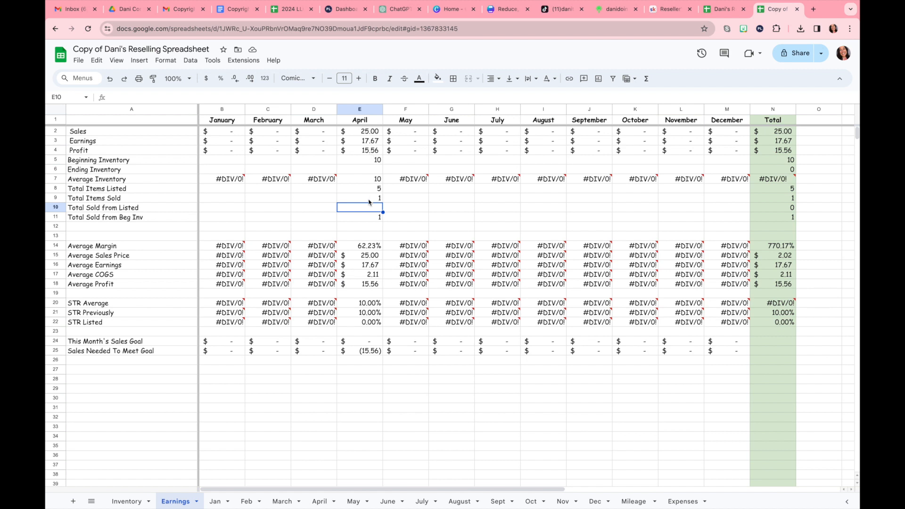
pyautogui.click(365, 133)
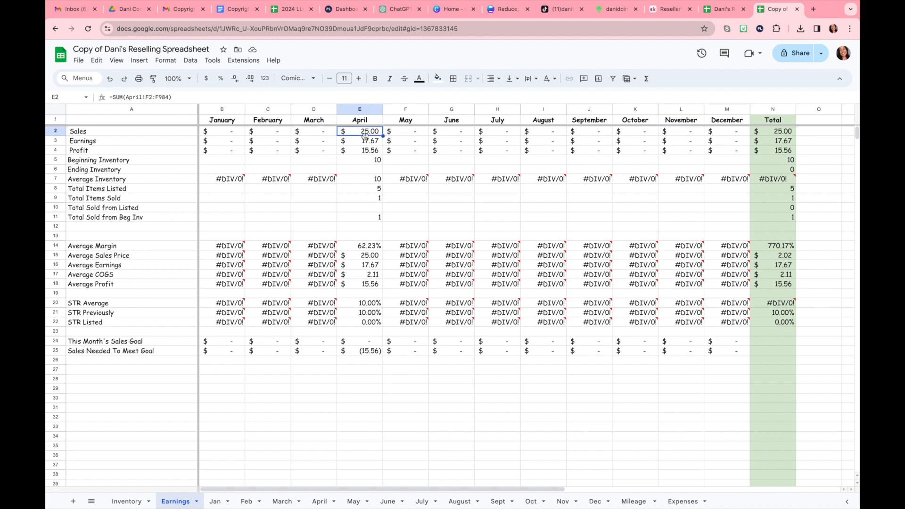
pyautogui.click(366, 141)
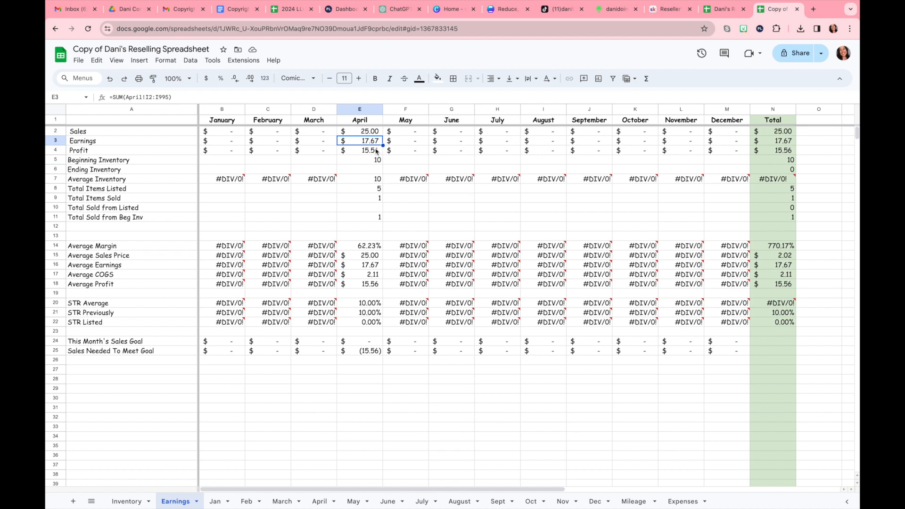
pyautogui.press('Down')
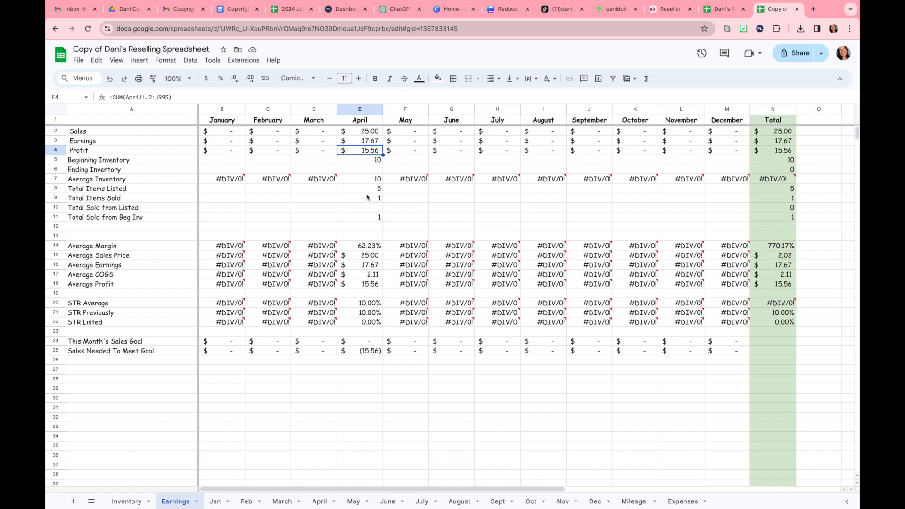
pyautogui.click(319, 502)
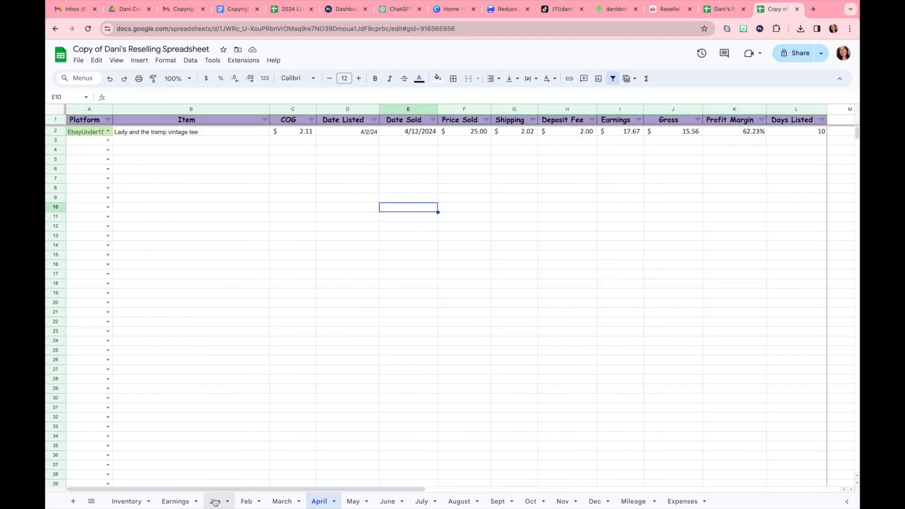
# On the Earnings sheet, enter 9 as April's Ending Inventory
pyautogui.click(177, 505)
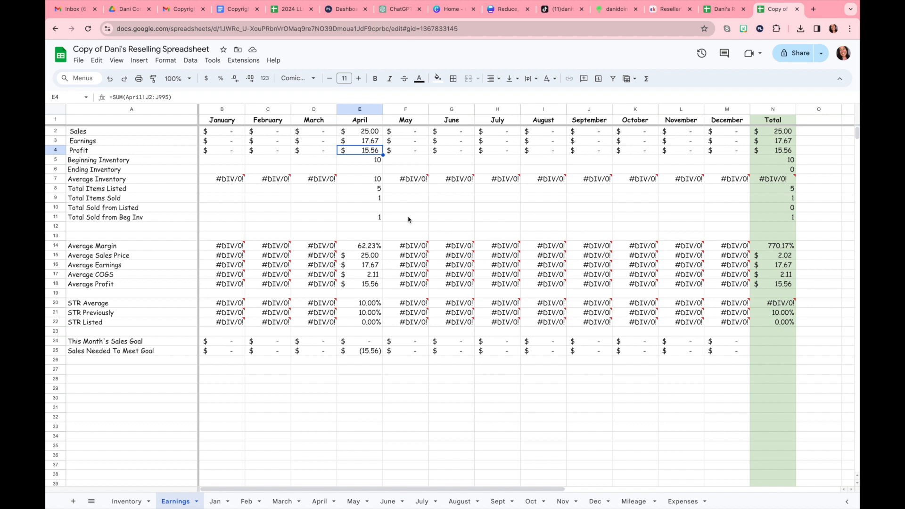
pyautogui.click(377, 172)
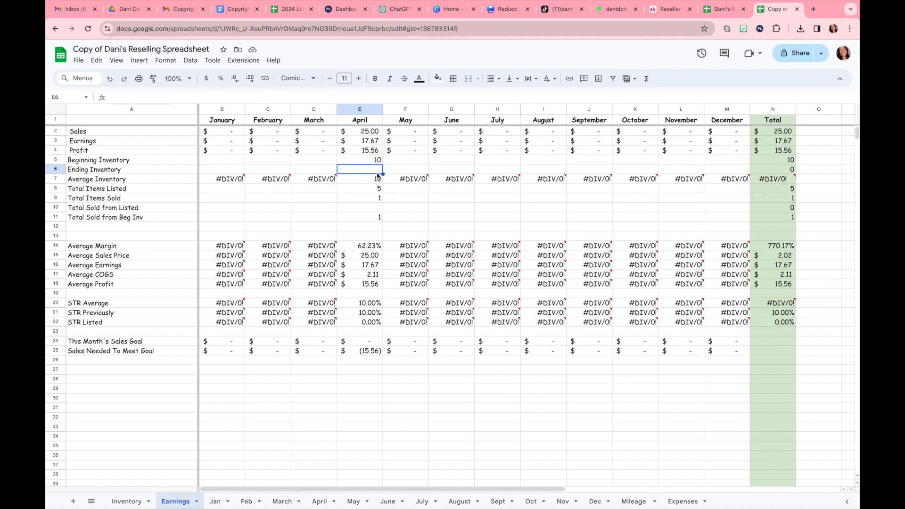
pyautogui.write('9')
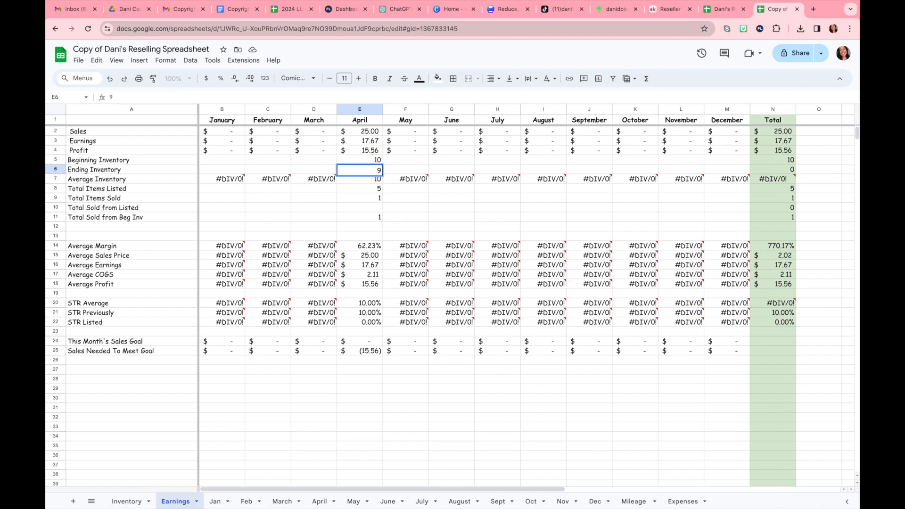
# Enter 0 as April's Total Sold from Listed on the Earnings sheet
pyautogui.click(371, 211)
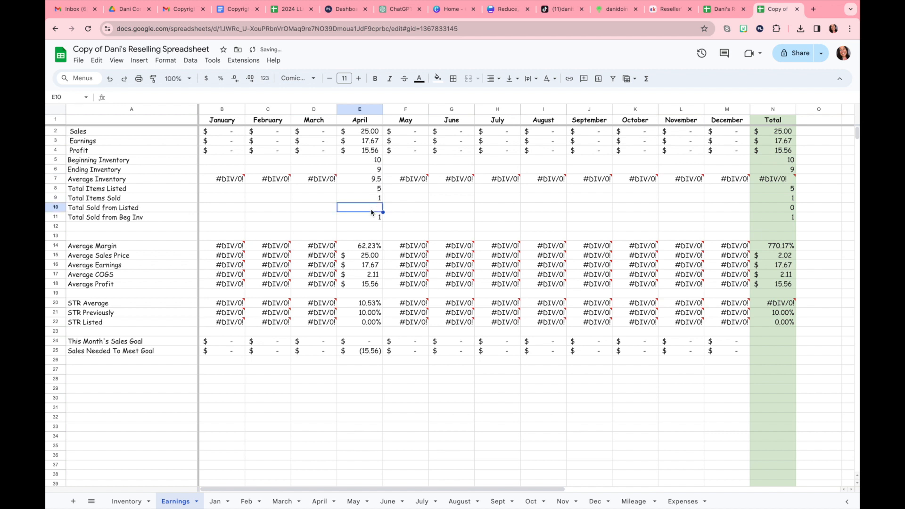
pyautogui.write('0')
pyautogui.click(422, 223)
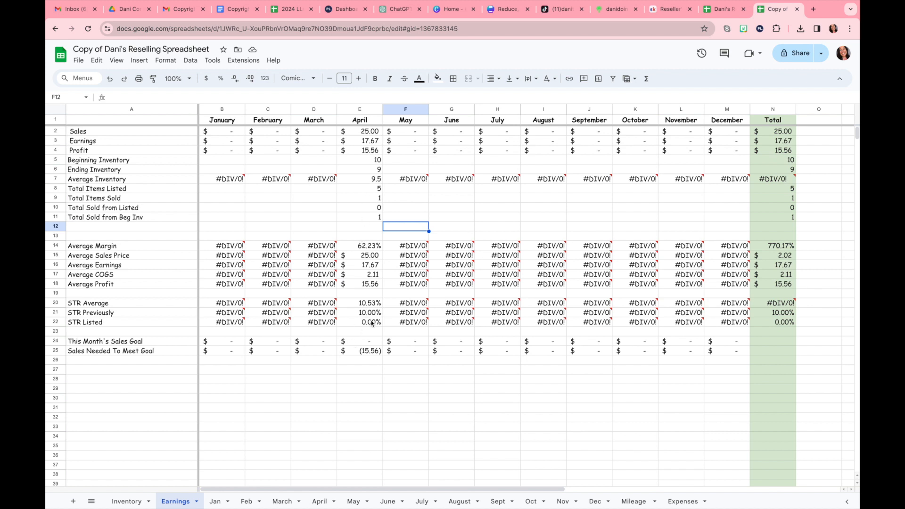
# Carry April's Ending Inventory over to May by entering 9 as May's Beginning Inventory
pyautogui.click(376, 171)
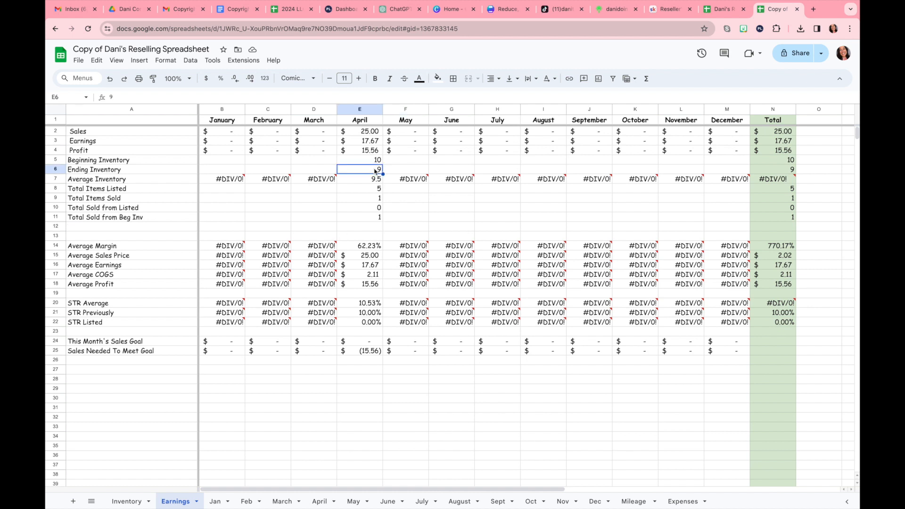
pyautogui.click(411, 162)
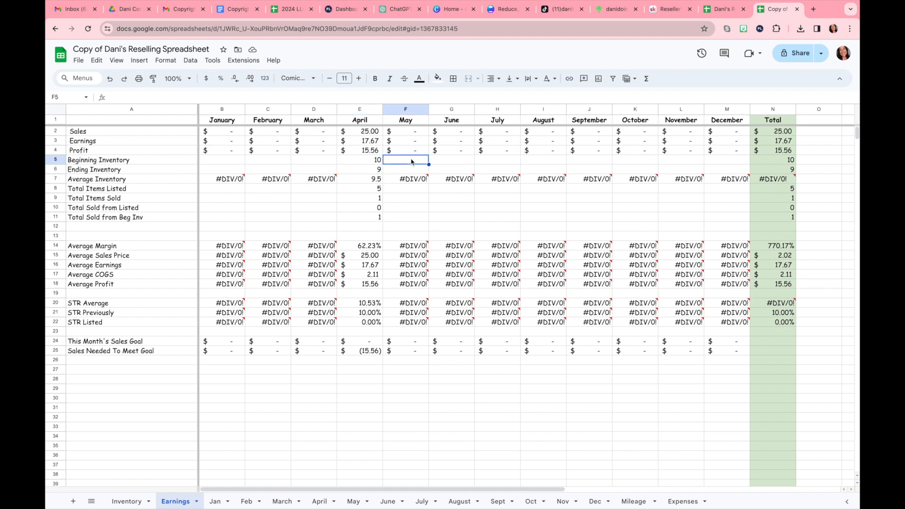
pyautogui.write('9')
pyautogui.click(426, 196)
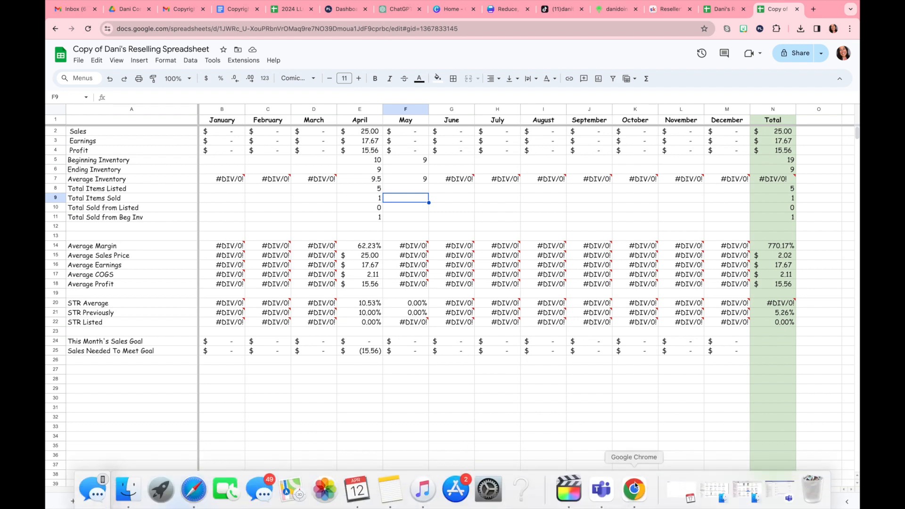
# Review the column headings on the Mileage and Expenses sheets and return to the Earnings sheet
pyautogui.click(634, 503)
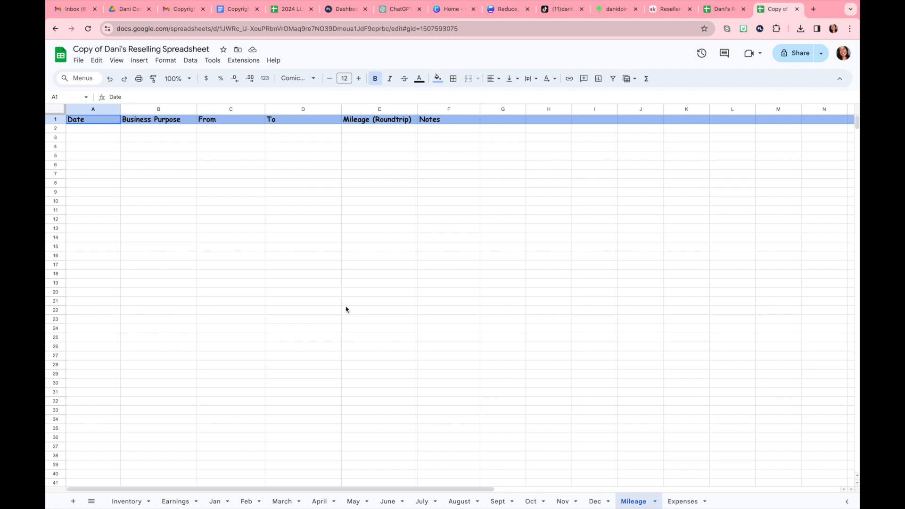
pyautogui.click(147, 129)
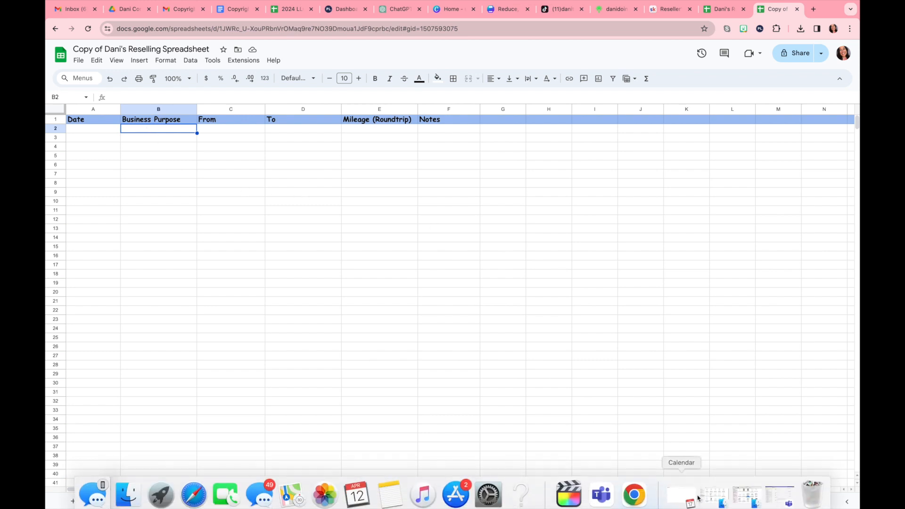
pyautogui.click(683, 501)
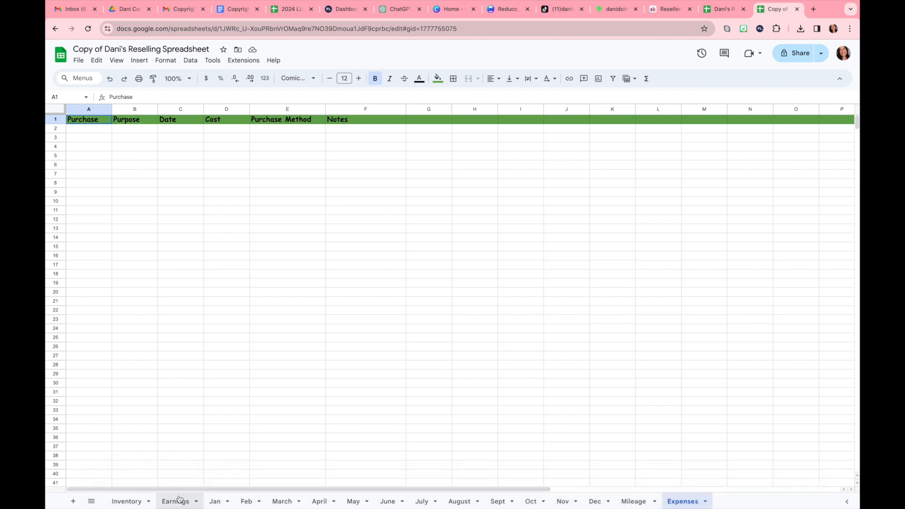
pyautogui.click(179, 500)
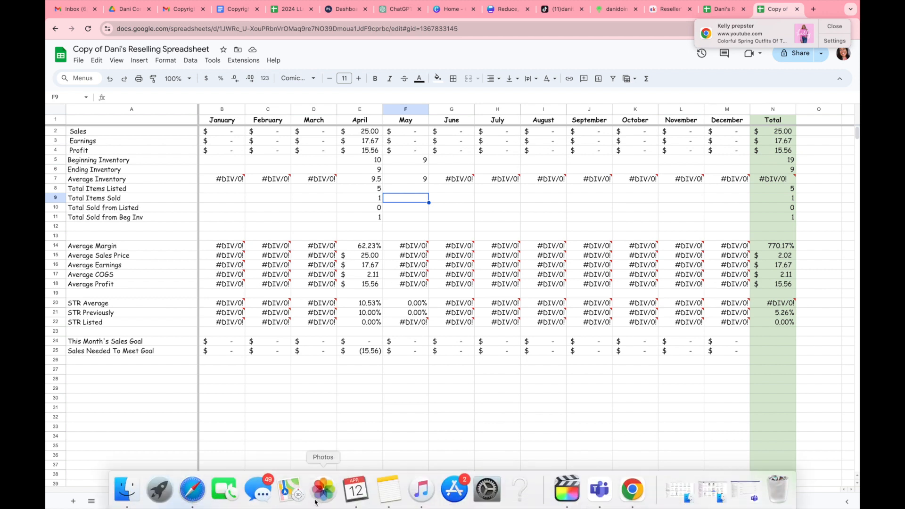
# On the April sheet, fill the vintage tee's Earnings formula down the column through row 32 and check the copied formulas
pyautogui.click(320, 503)
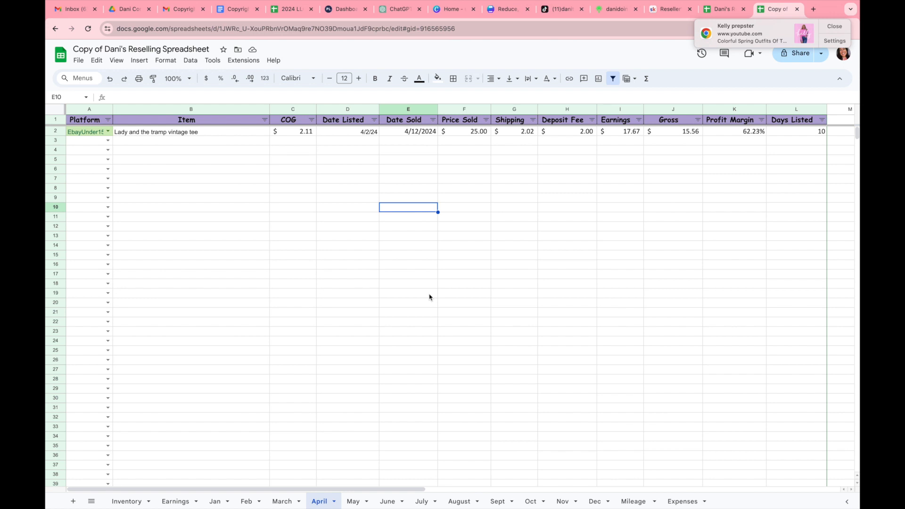
pyautogui.click(617, 141)
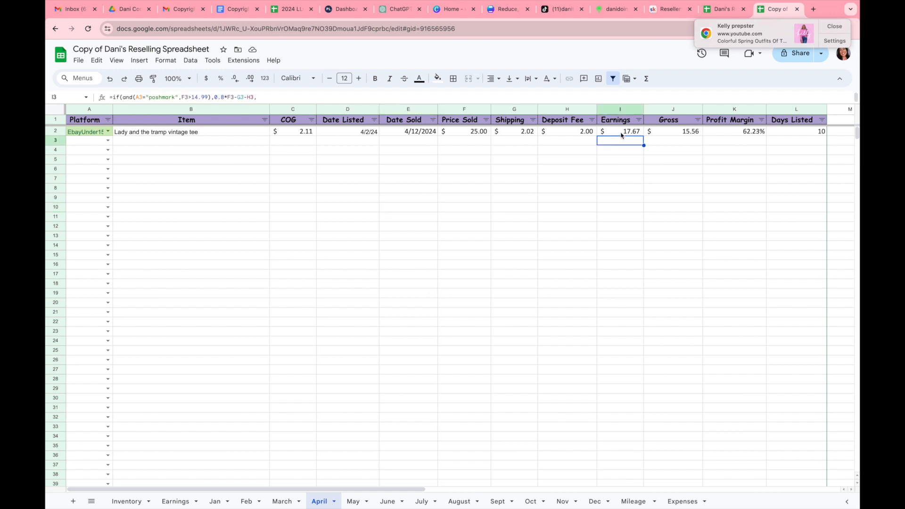
pyautogui.click(622, 134)
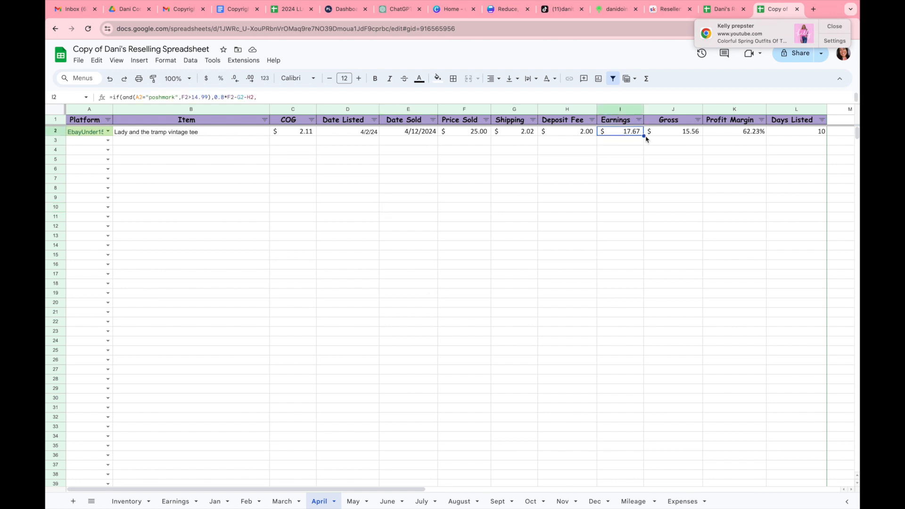
pyautogui.moveTo(644, 136); pyautogui.dragTo(647, 425)
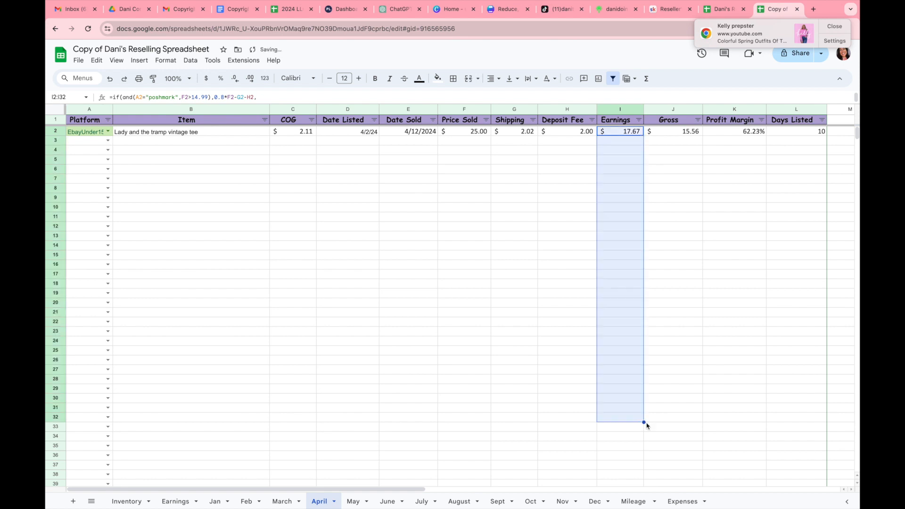
pyautogui.click(672, 353)
pyautogui.click(618, 454)
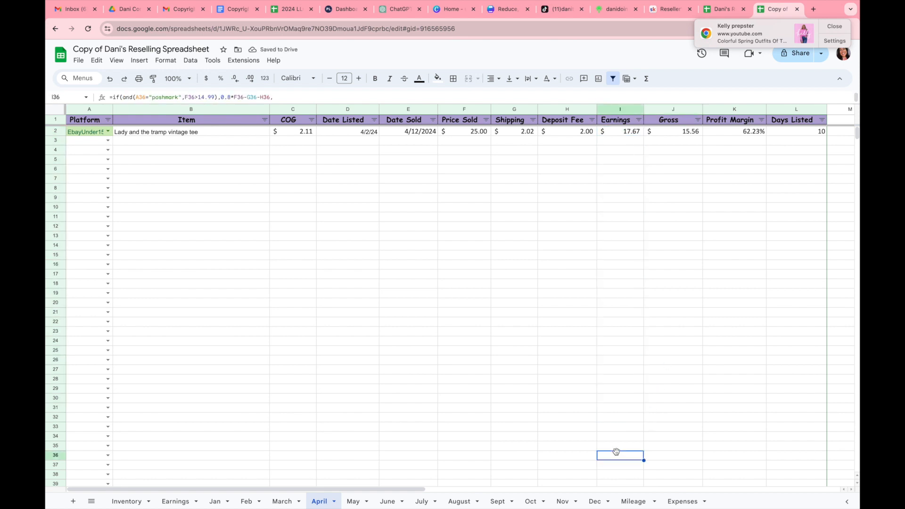
pyautogui.click(642, 333)
pyautogui.click(636, 133)
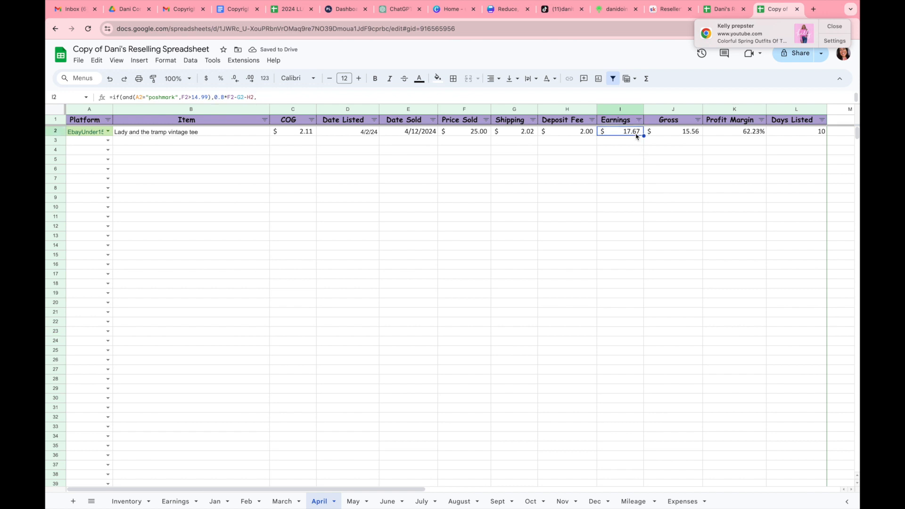